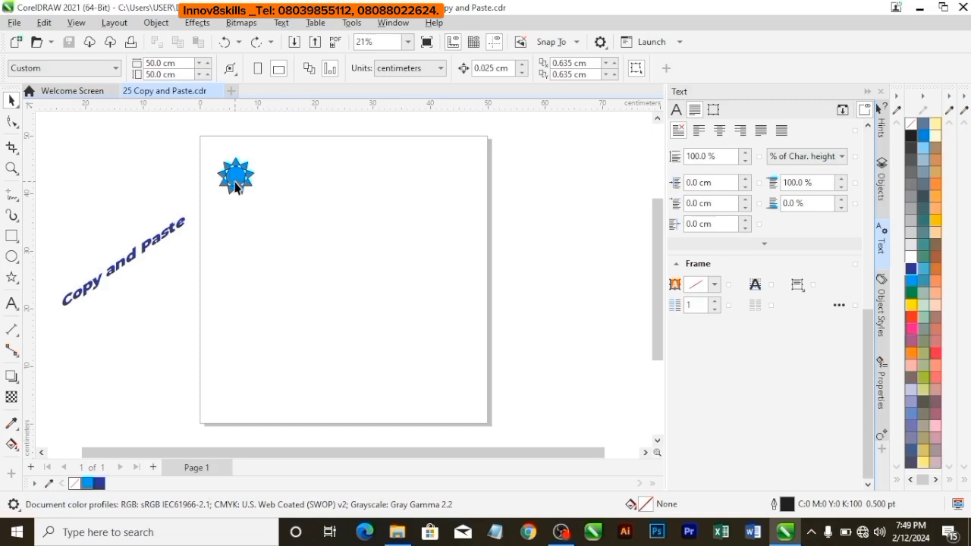
Collapse the Text docker and cut the blue star from page 1.
click(236, 188)
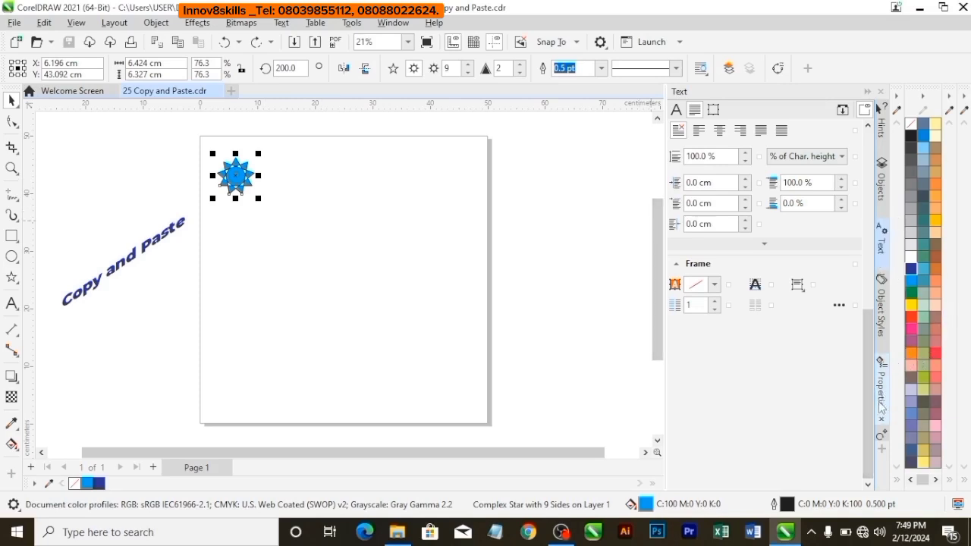
click(881, 256)
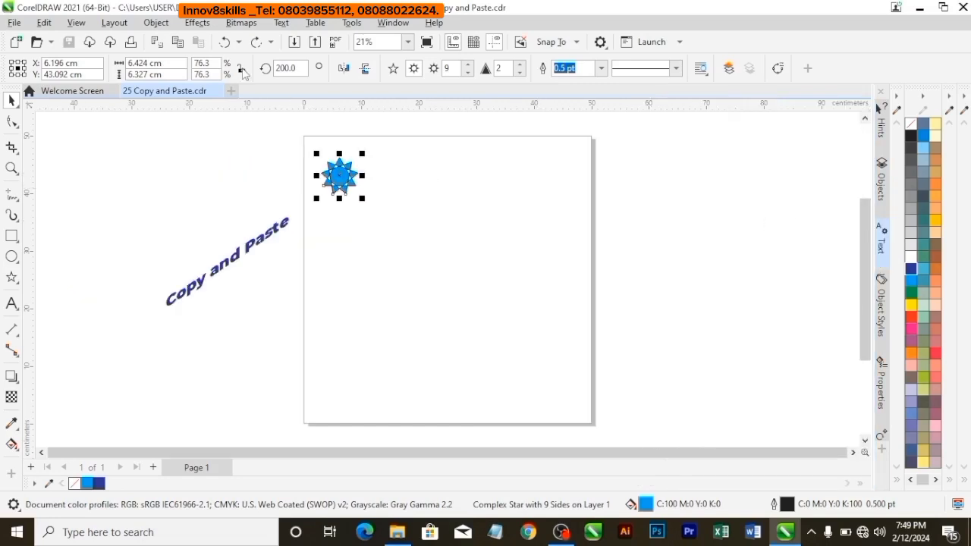
click(44, 23)
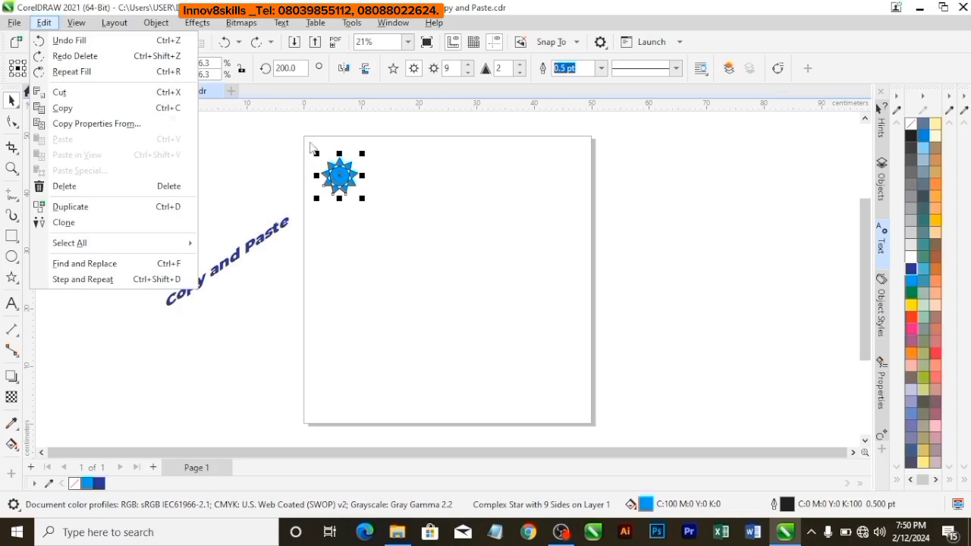
click(92, 99)
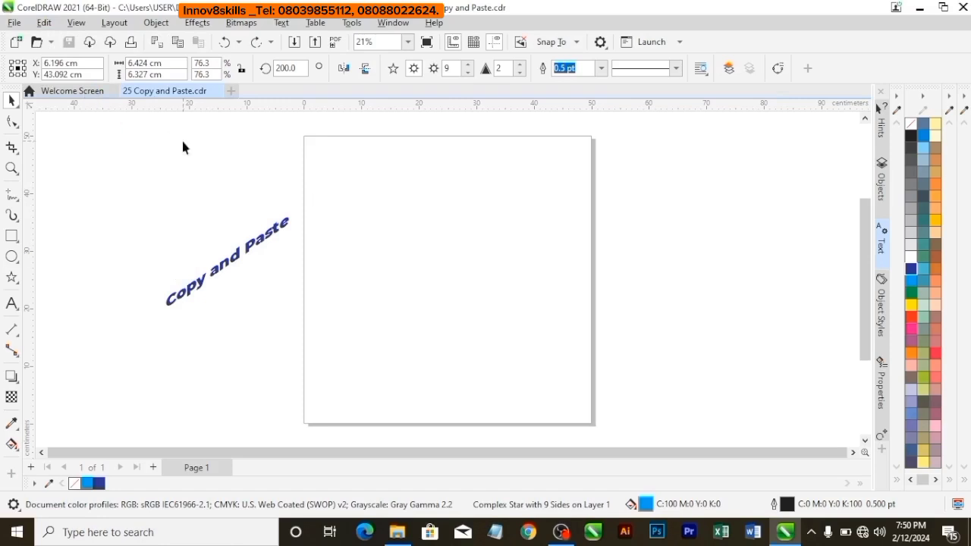
Insert a new page after page 1 and paste the cut star onto it.
click(154, 468)
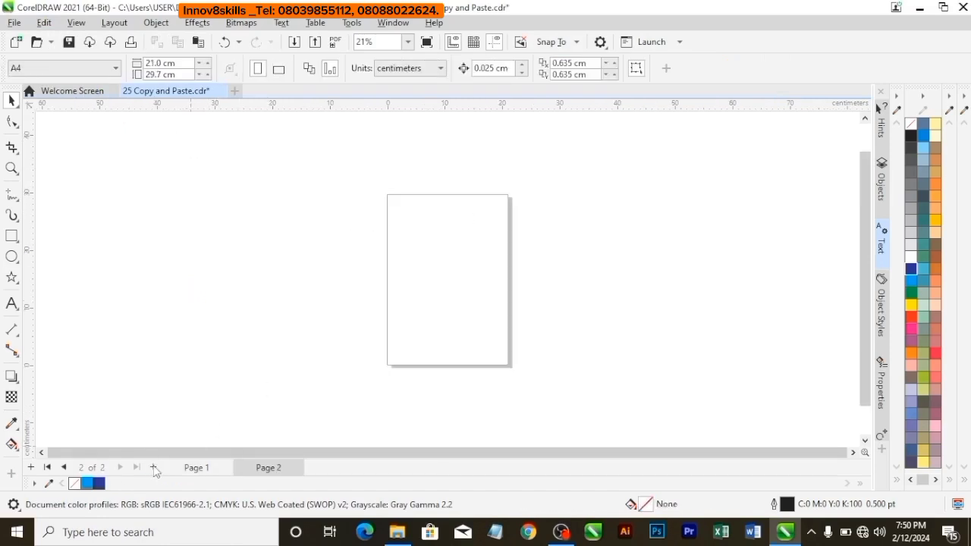
right_click(429, 263)
click(392, 219)
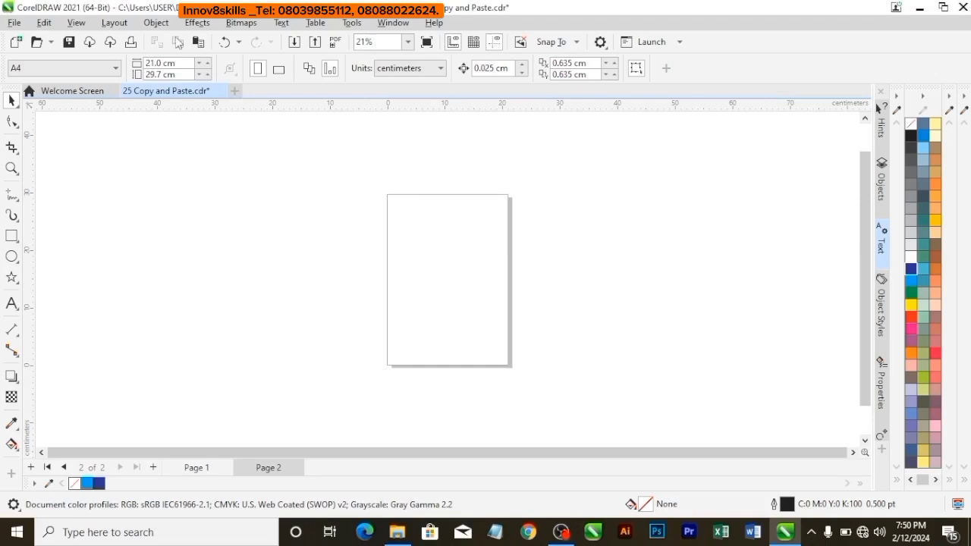
click(45, 24)
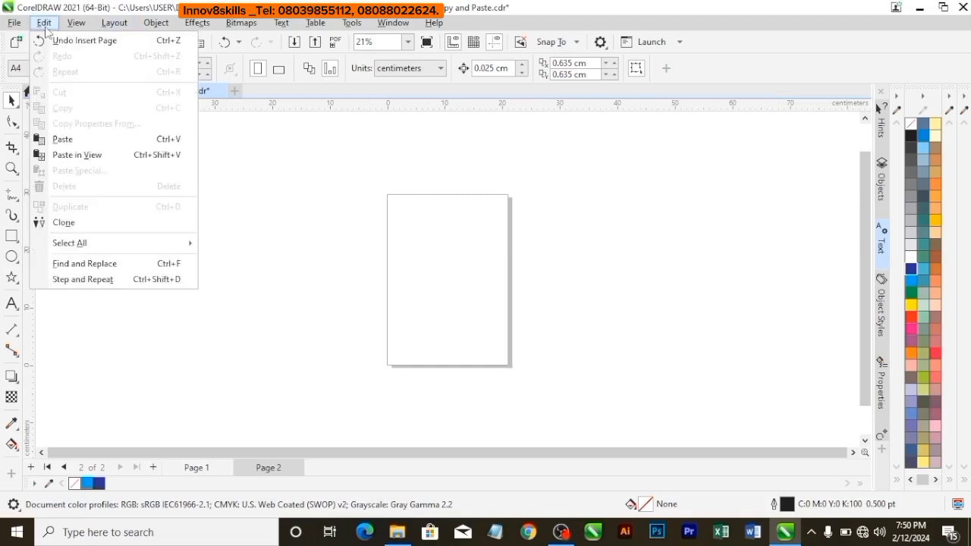
click(63, 139)
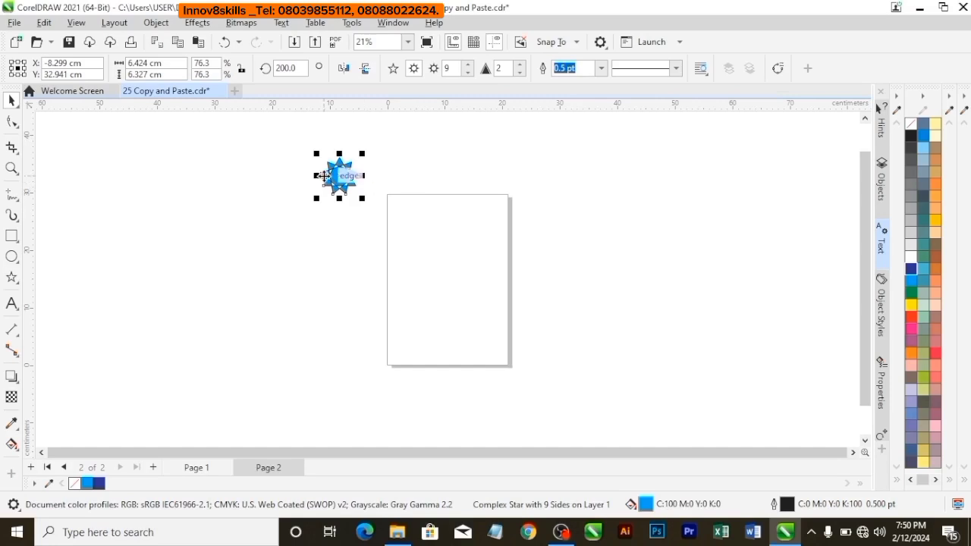
Duplicate page 1 after itself, copying its layers only.
click(206, 468)
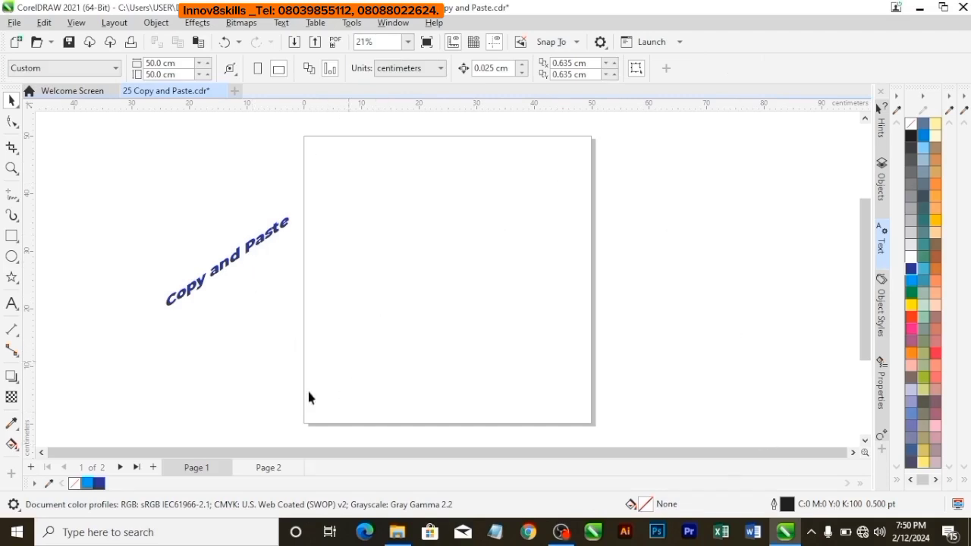
right_click(209, 470)
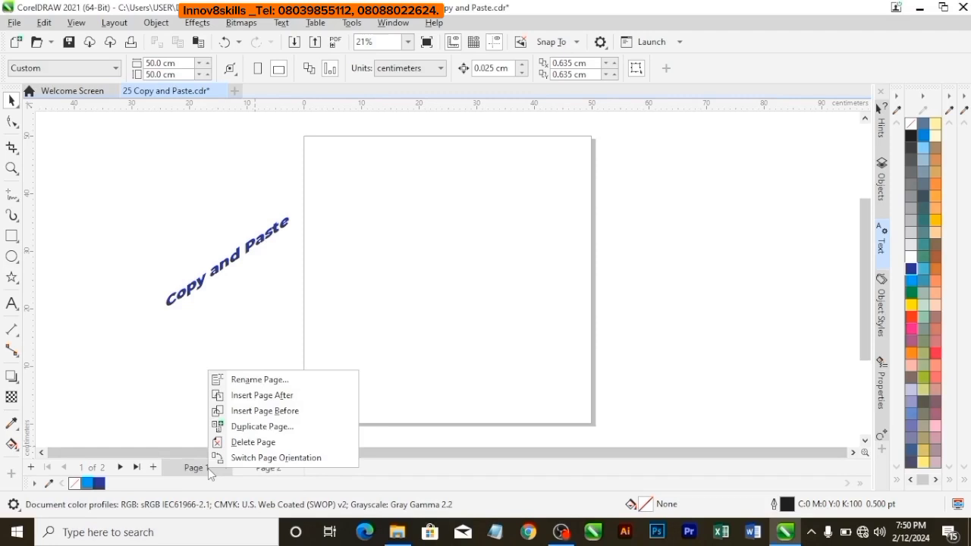
click(260, 427)
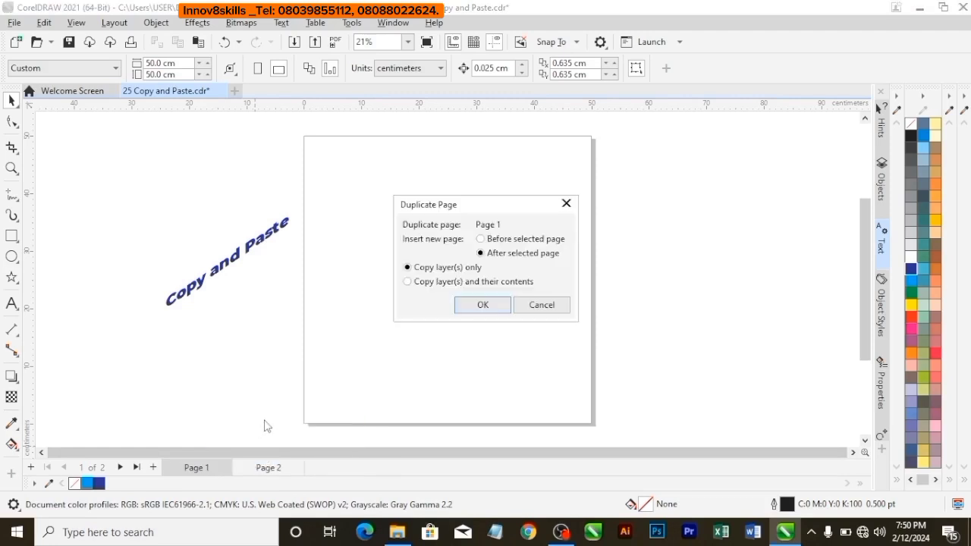
click(481, 304)
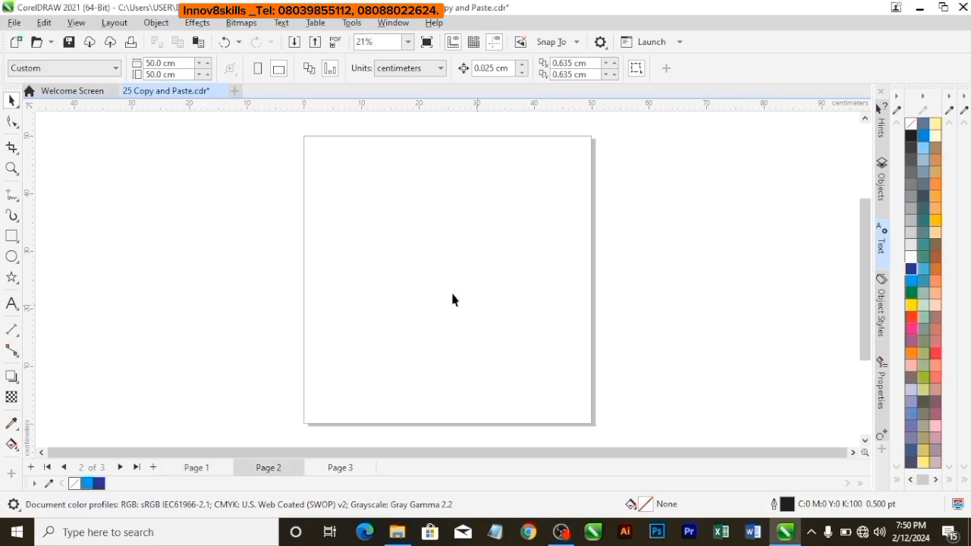
Copy the blue star on page 3 and paste it onto the duplicated page 2.
click(212, 466)
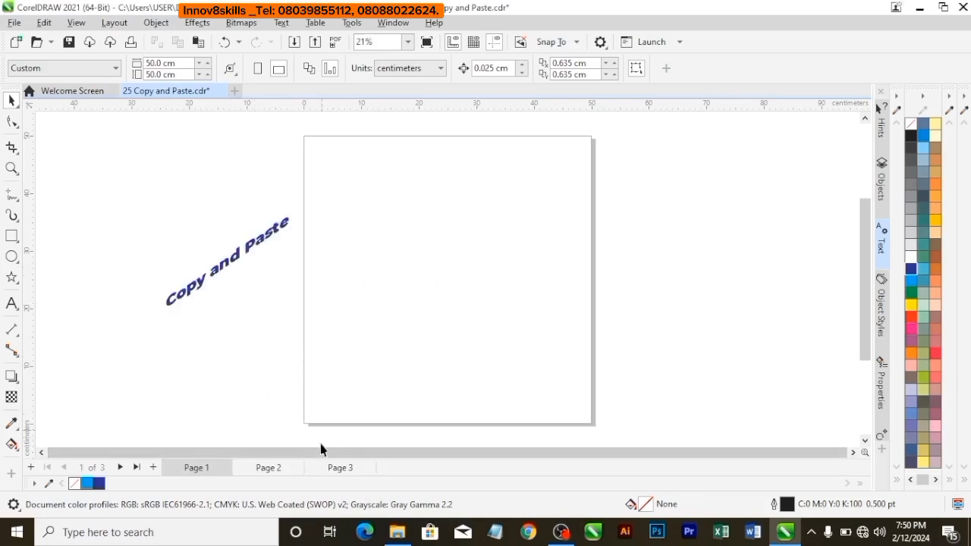
click(334, 467)
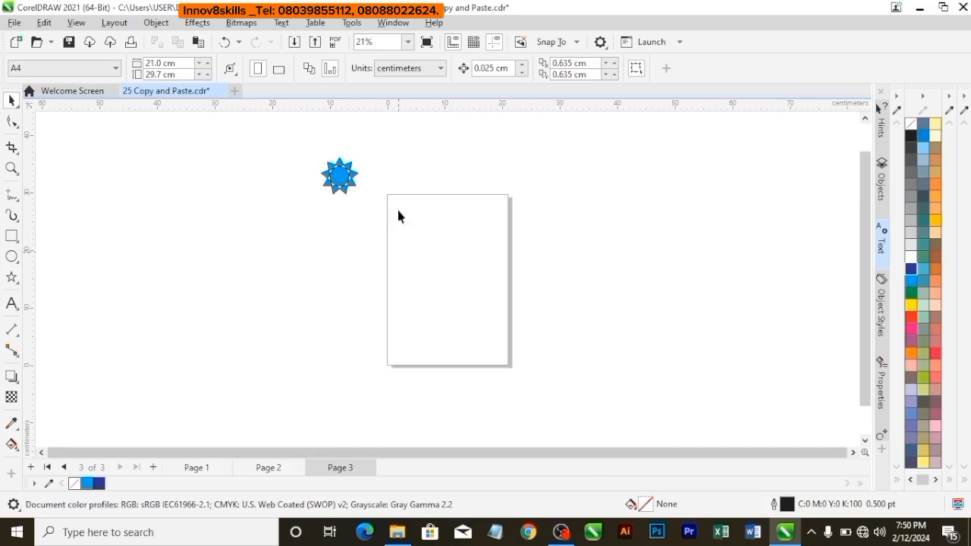
click(334, 189)
right_click(333, 190)
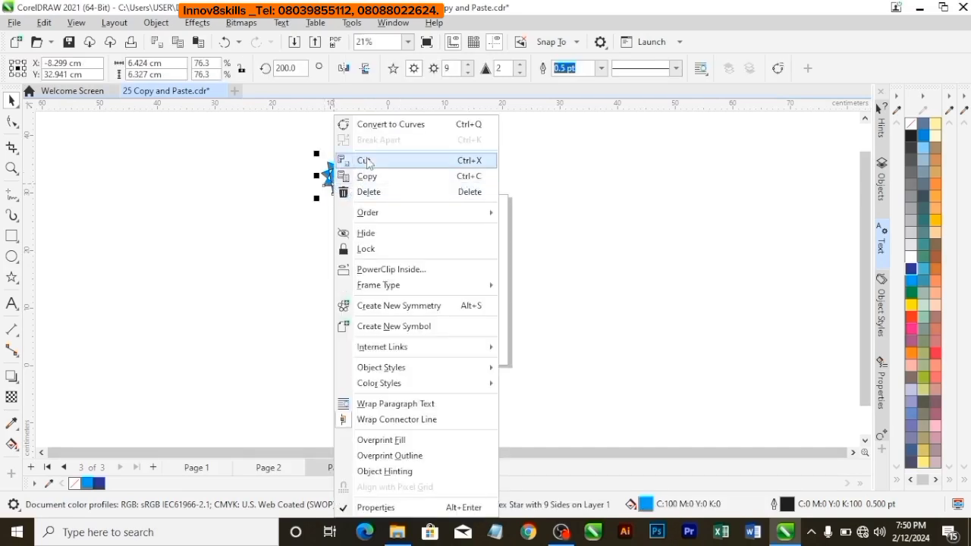
click(365, 161)
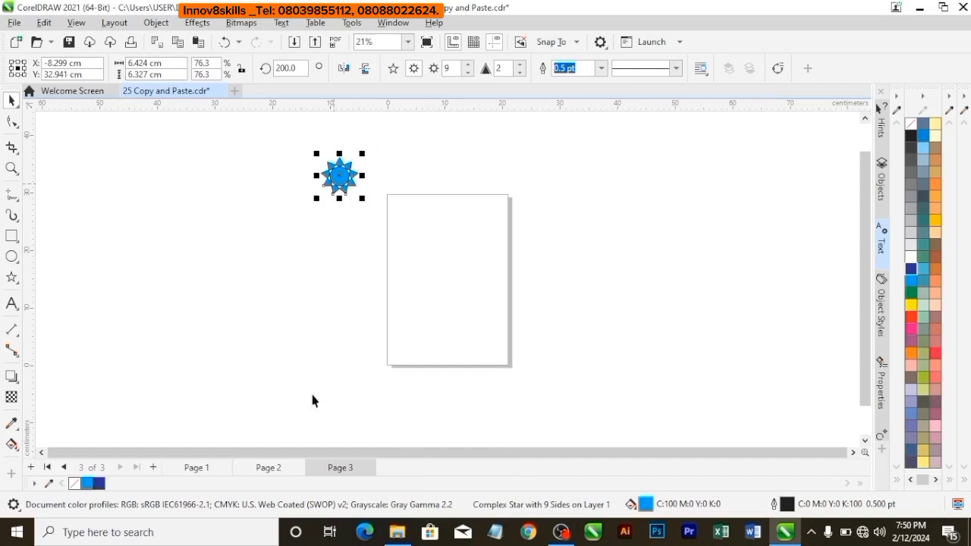
click(272, 468)
right_click(327, 237)
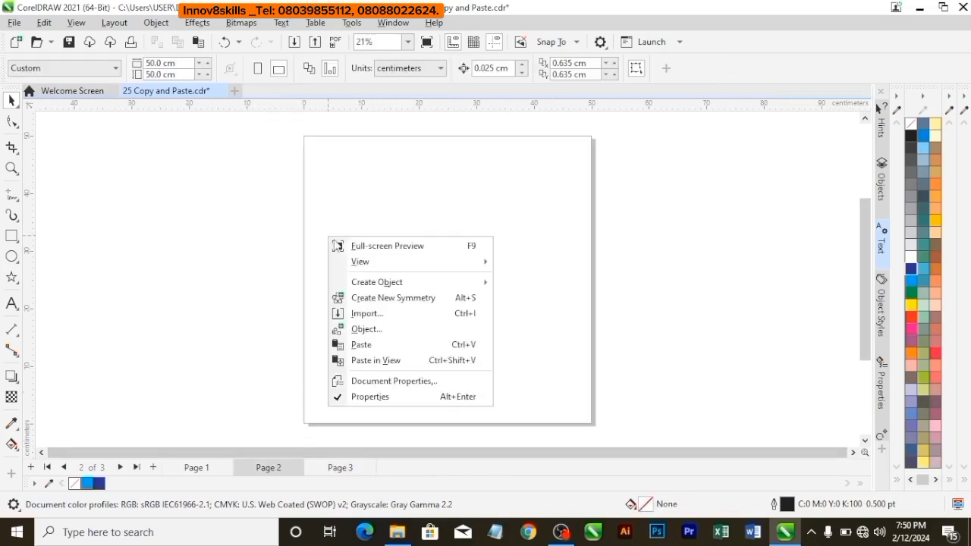
click(363, 344)
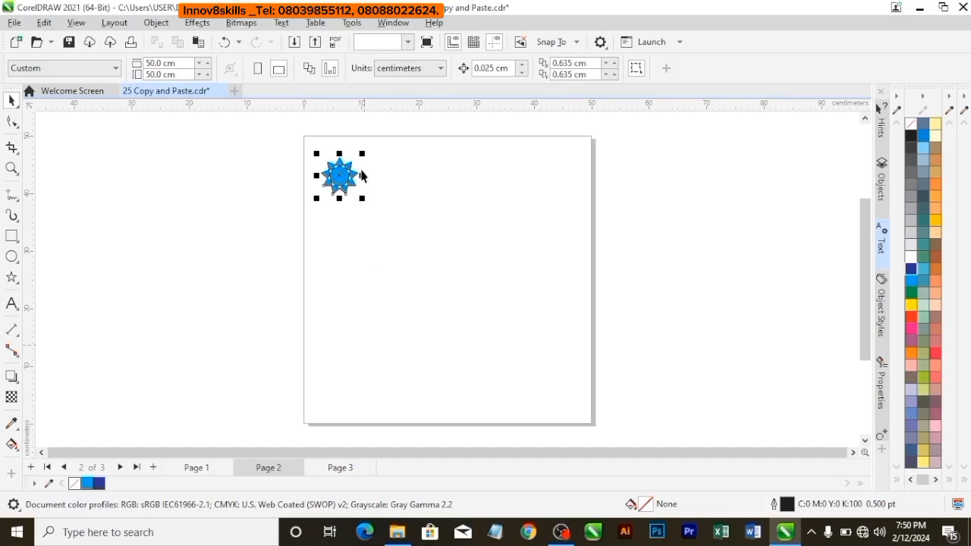
Cut the blue star from page 2 and paste it back onto page 1.
click(198, 467)
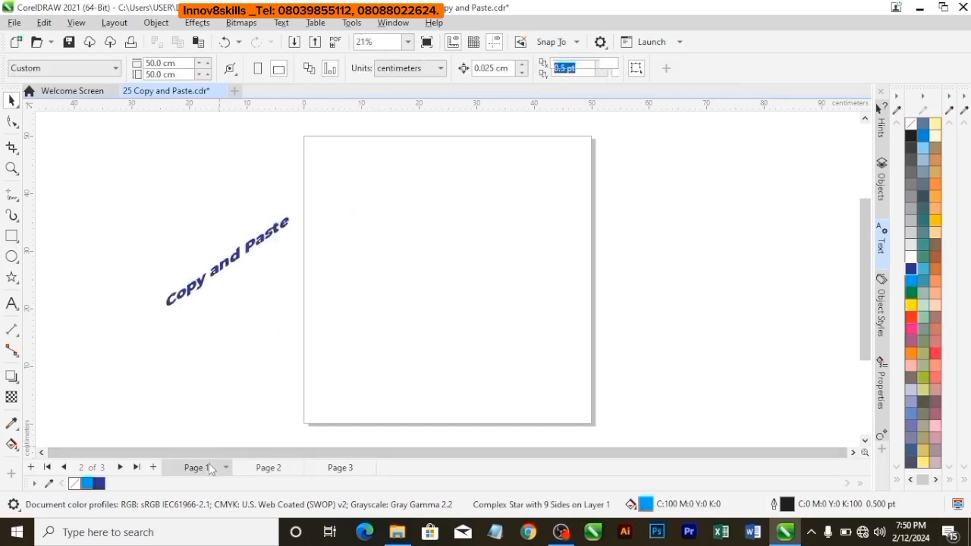
click(267, 468)
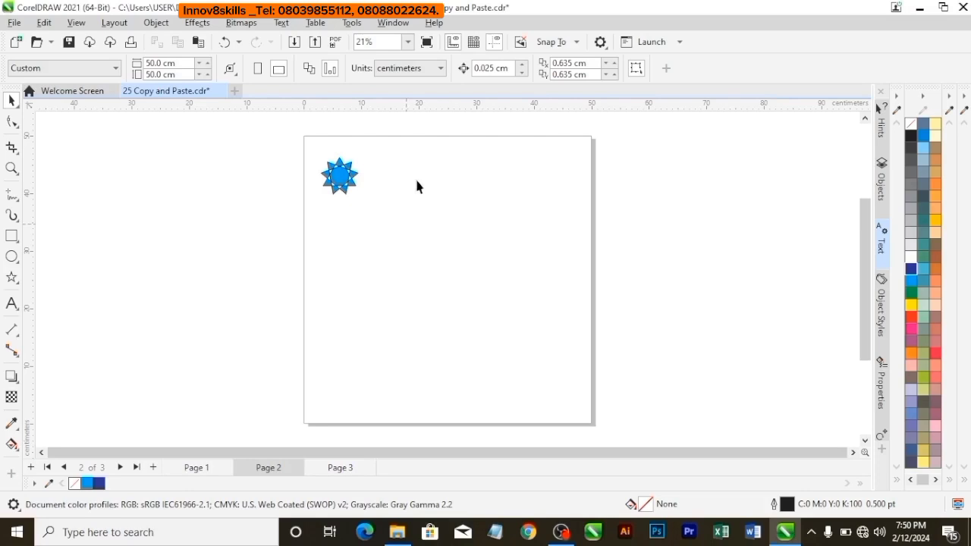
click(346, 181)
right_click(346, 180)
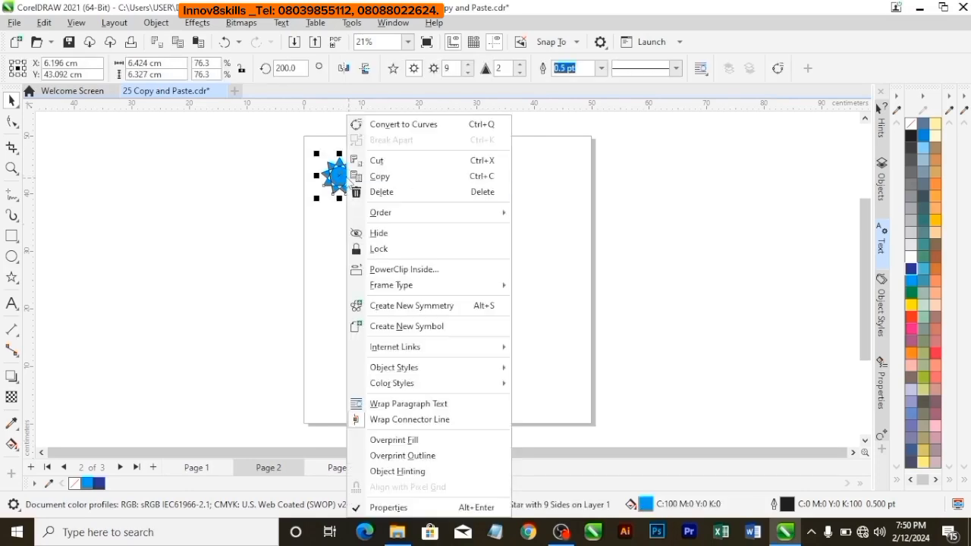
click(390, 164)
click(197, 468)
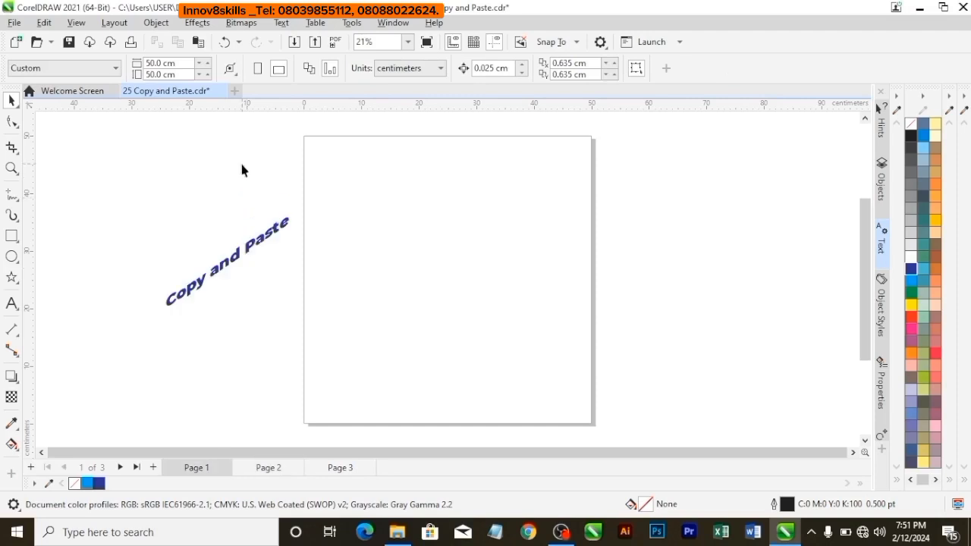
right_click(241, 164)
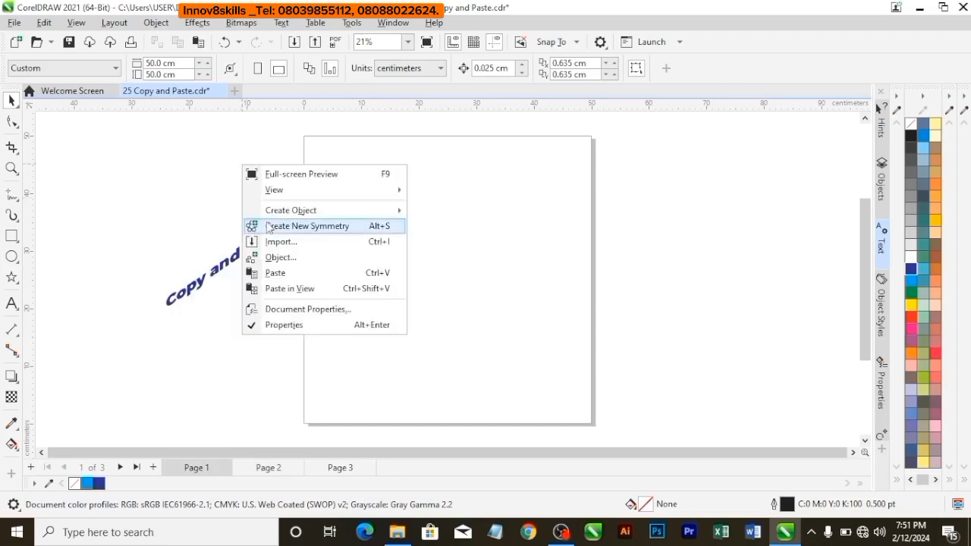
click(45, 22)
click(62, 141)
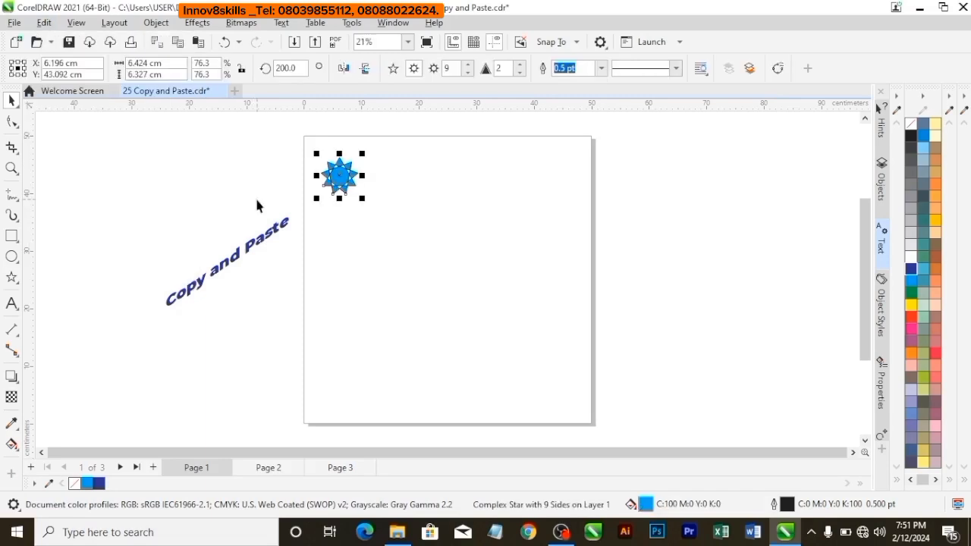
Copy the blue star on page 1 and paste the copy in place over the original.
click(44, 22)
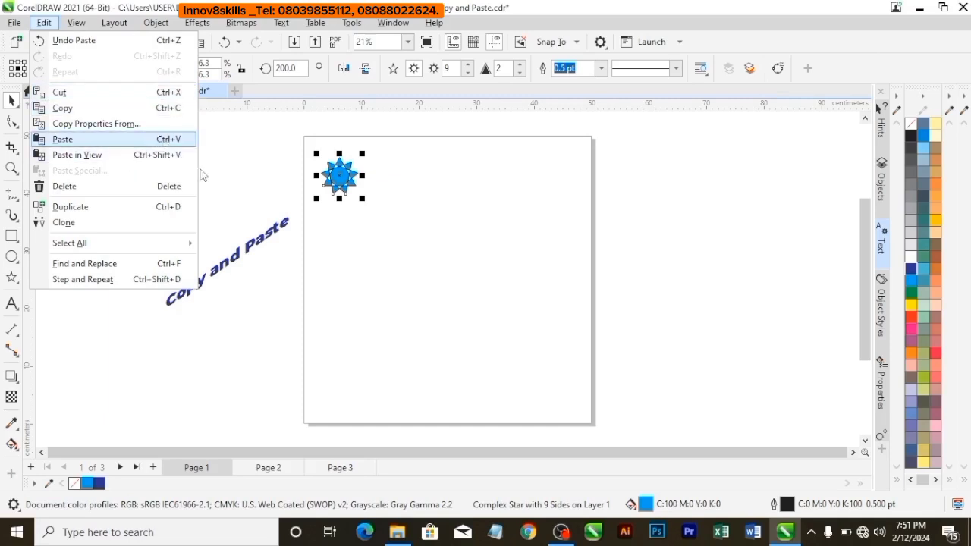
click(395, 244)
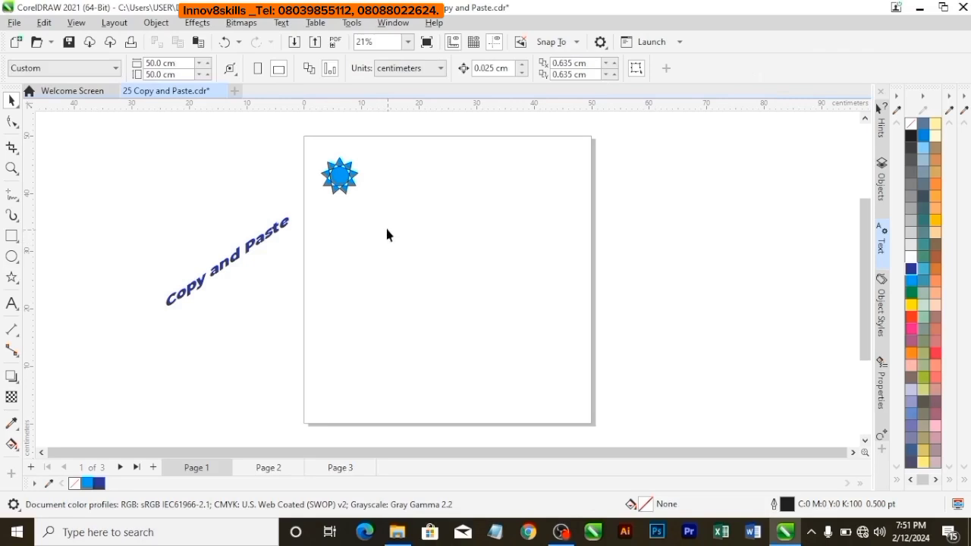
click(342, 179)
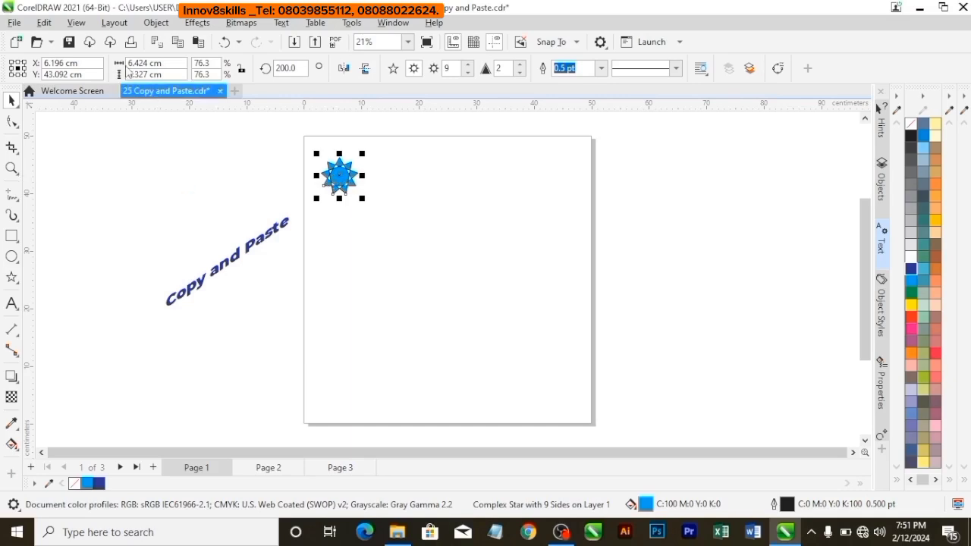
click(44, 22)
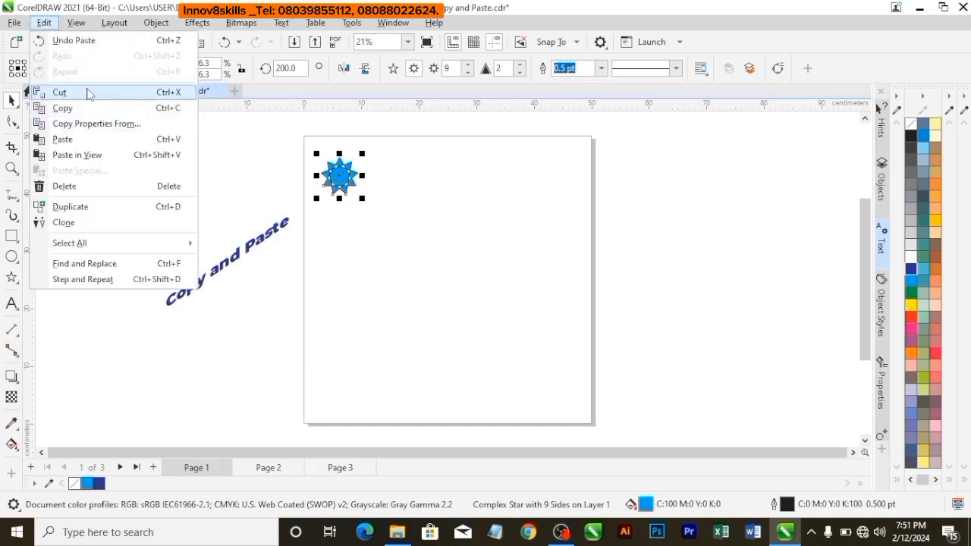
click(83, 113)
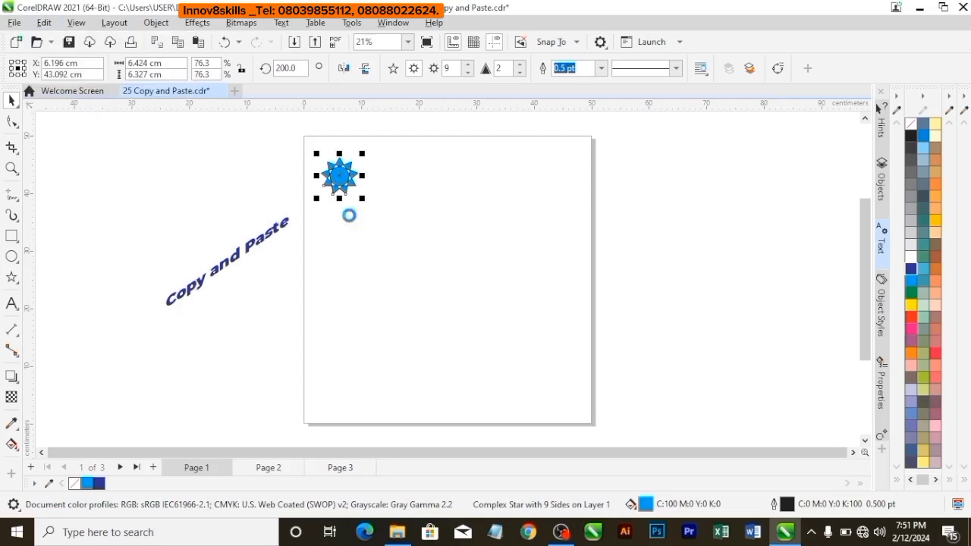
click(44, 23)
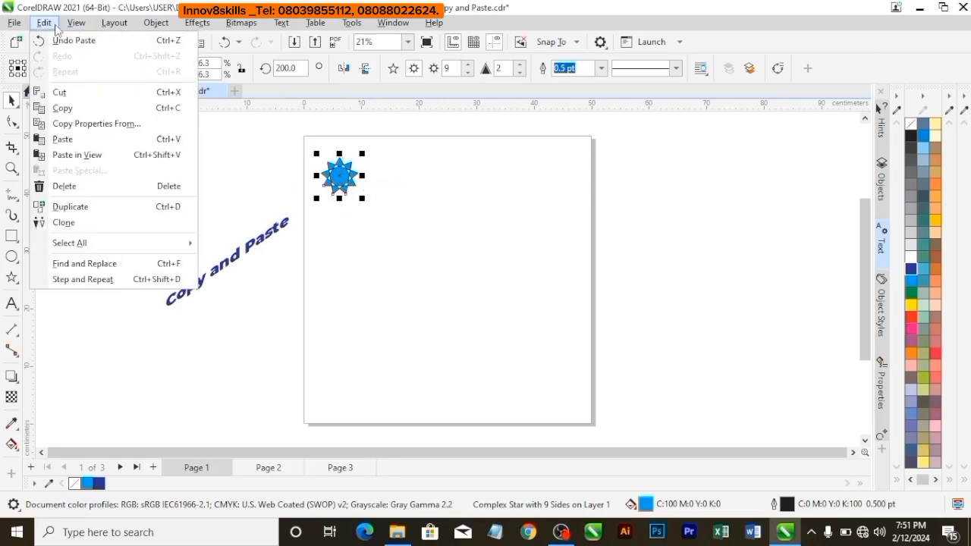
click(66, 141)
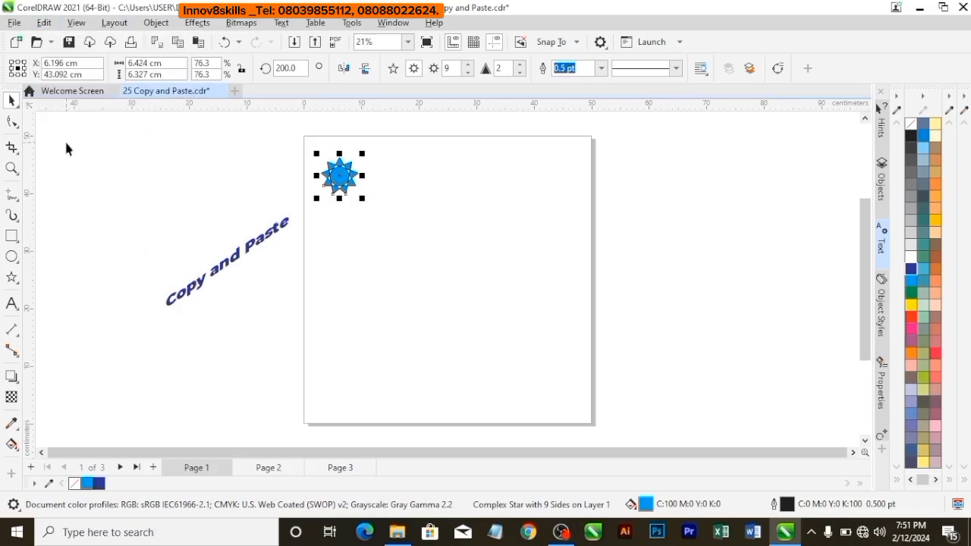
Undo a trial move of the pasted star to the right of the original, and paste another copy with Paste in View.
drag(340, 176, 401, 184)
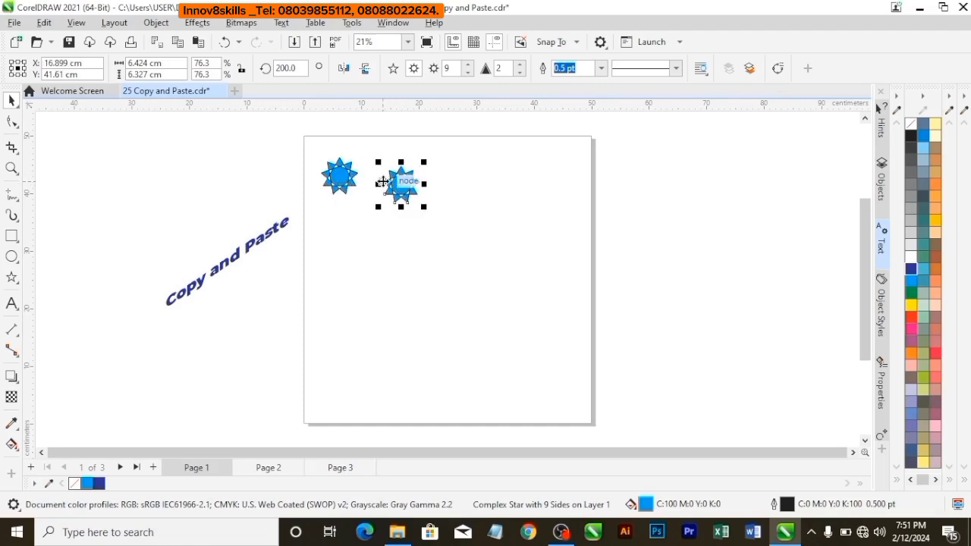
key(ctrl+z)
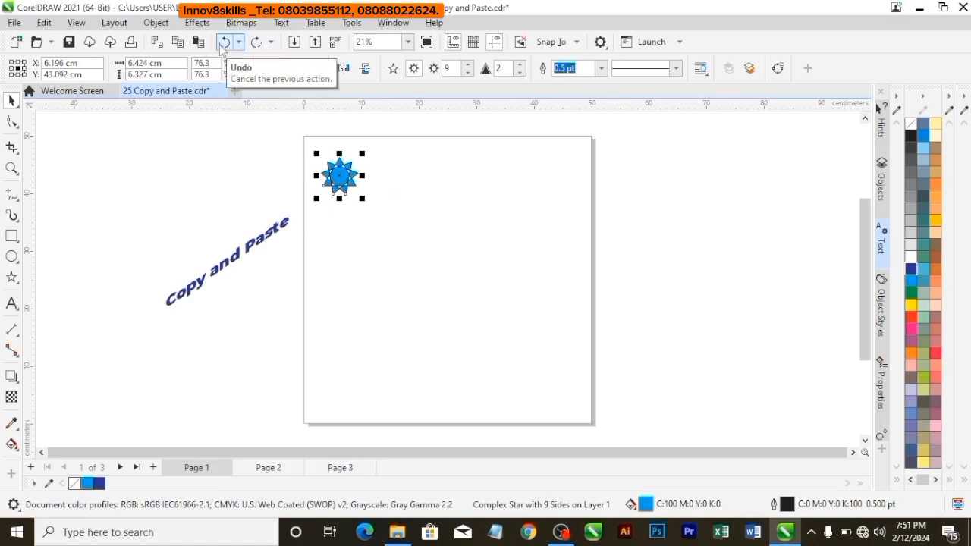
click(46, 22)
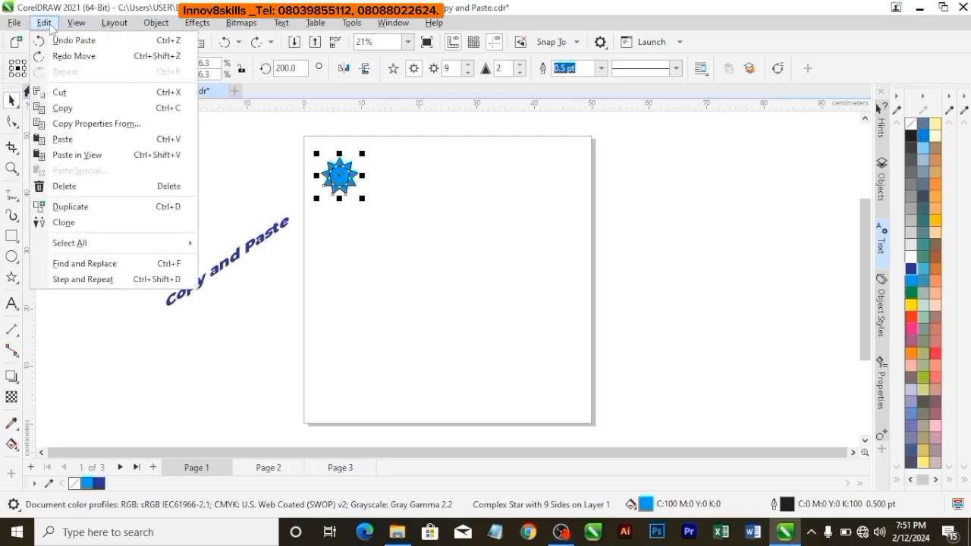
click(76, 155)
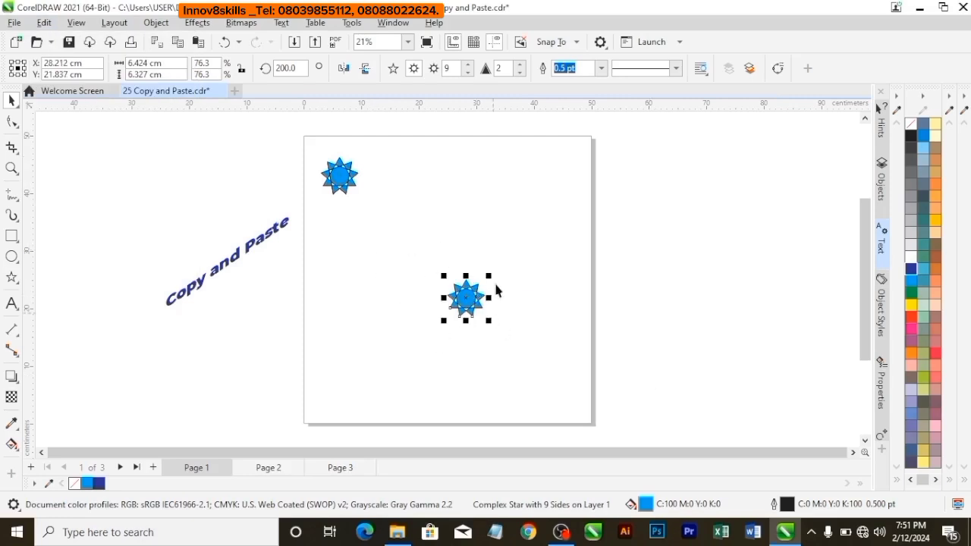
Undo the blue star pasted with Paste in View on page 1.
click(416, 269)
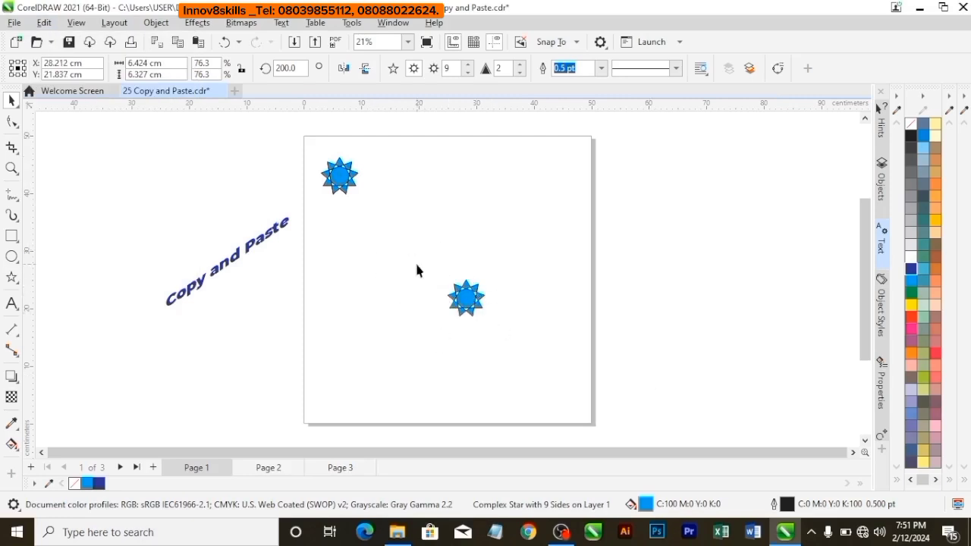
click(470, 309)
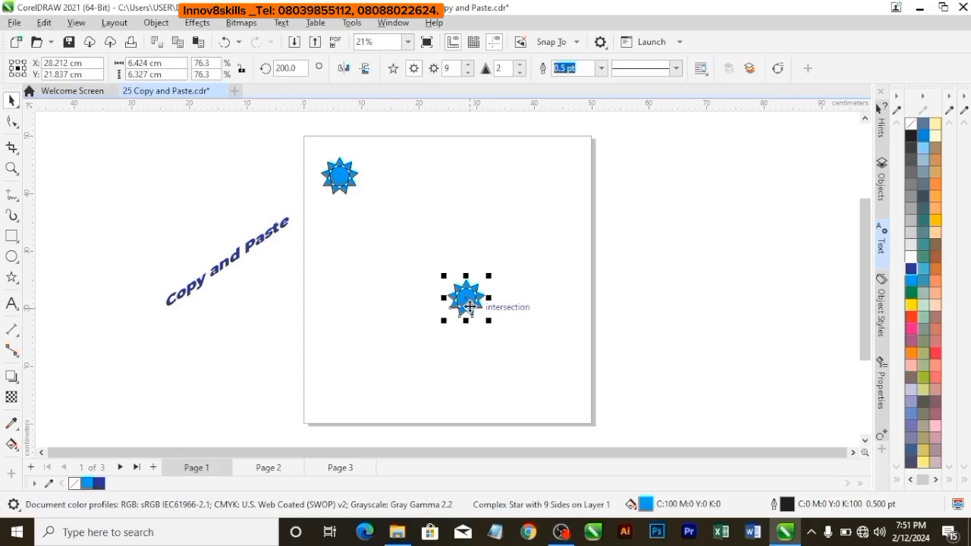
key(ctrl+z)
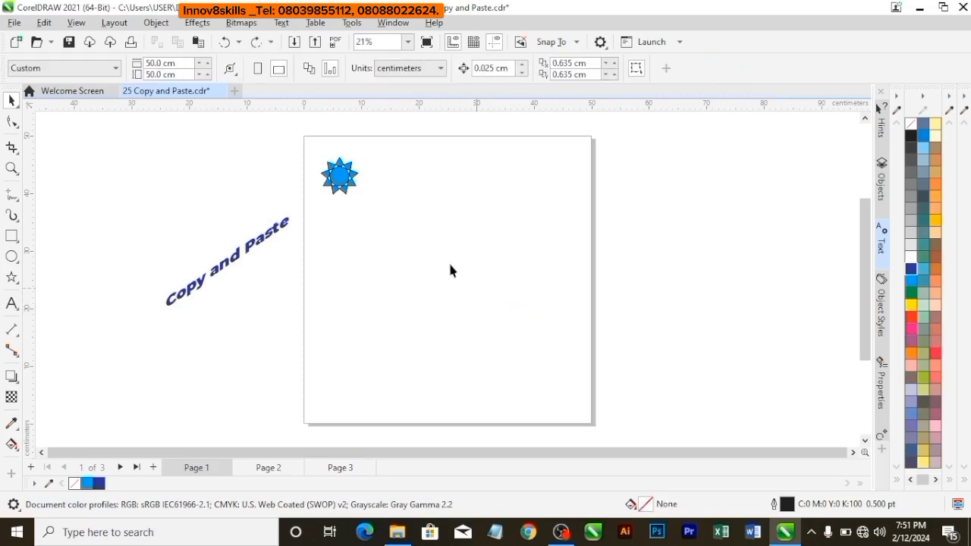
Try the Duplicate command on the blue star, move the duplicate to the right of the original, and undo both actions.
click(342, 177)
click(44, 23)
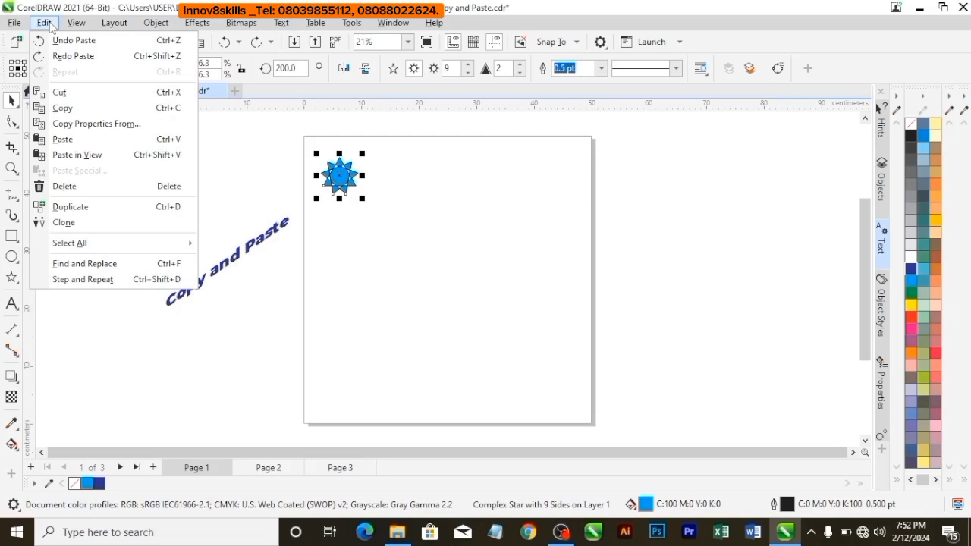
click(138, 205)
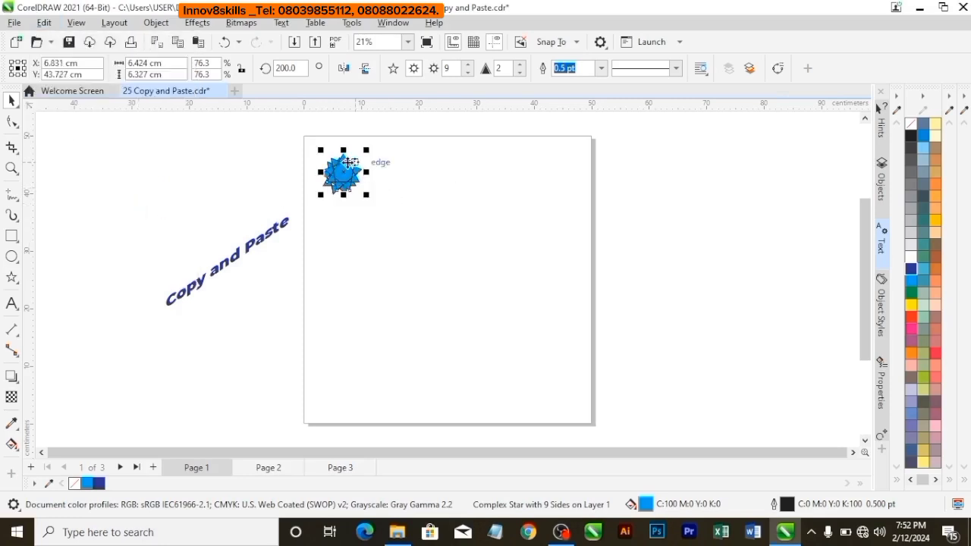
drag(341, 170, 398, 184)
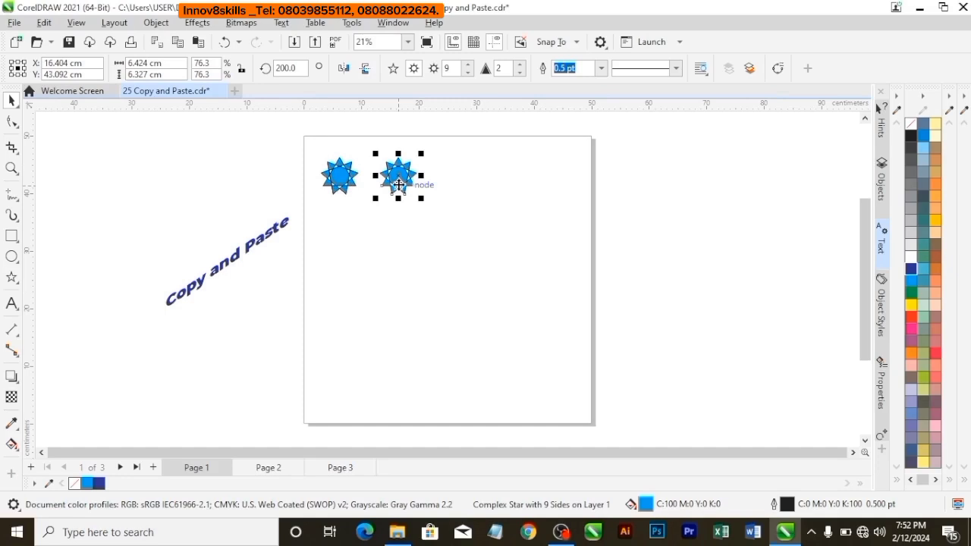
key(ctrl+z)
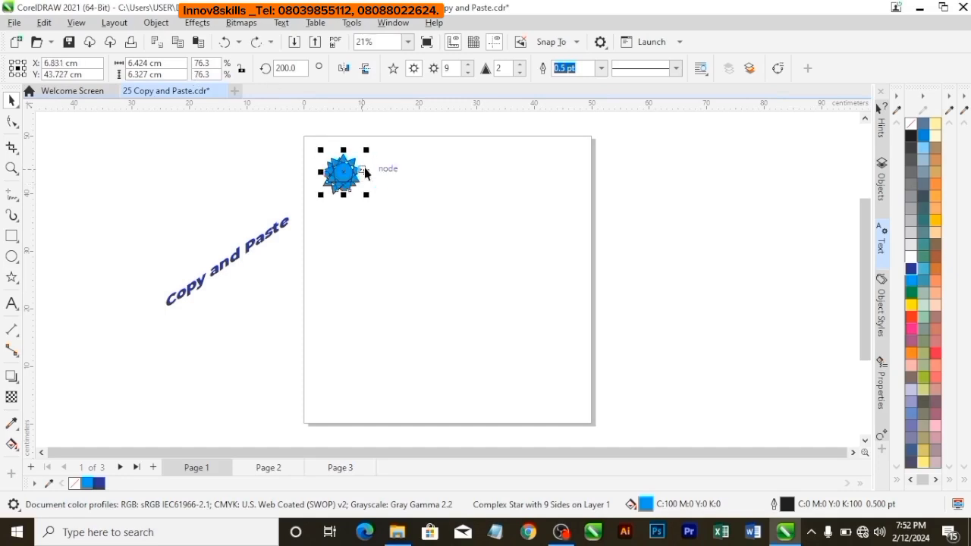
key(ctrl+z)
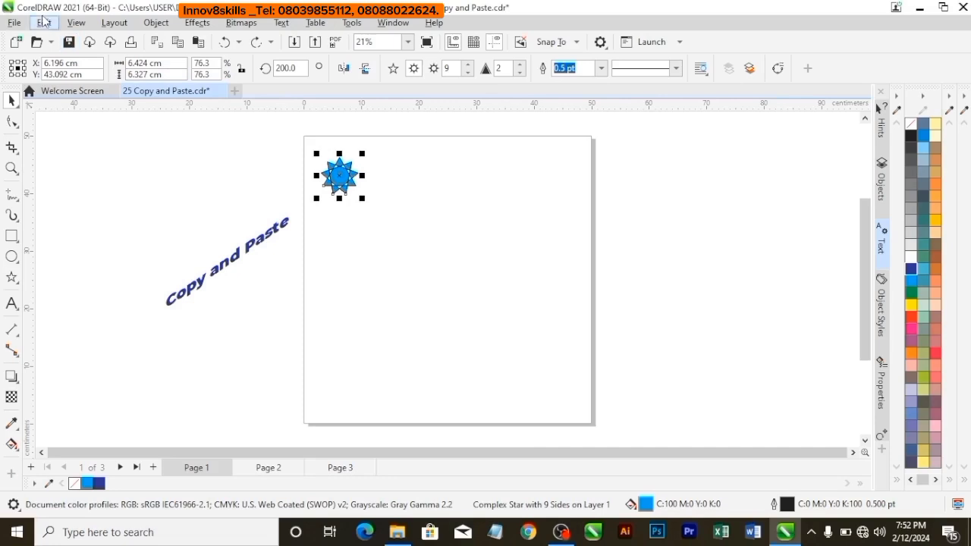
Try the Clone command on the blue star, move the clone down and to the right, and undo both actions.
click(44, 22)
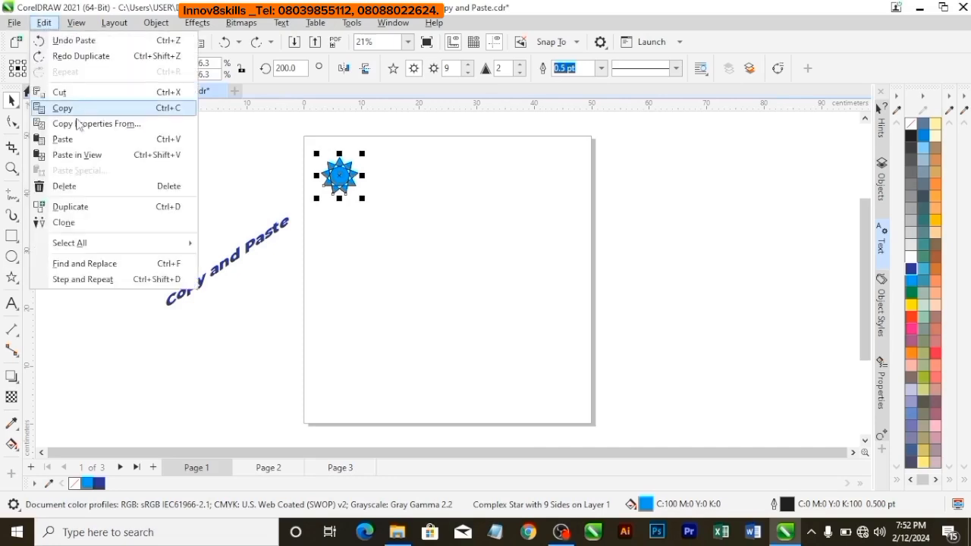
click(66, 221)
drag(339, 168, 432, 204)
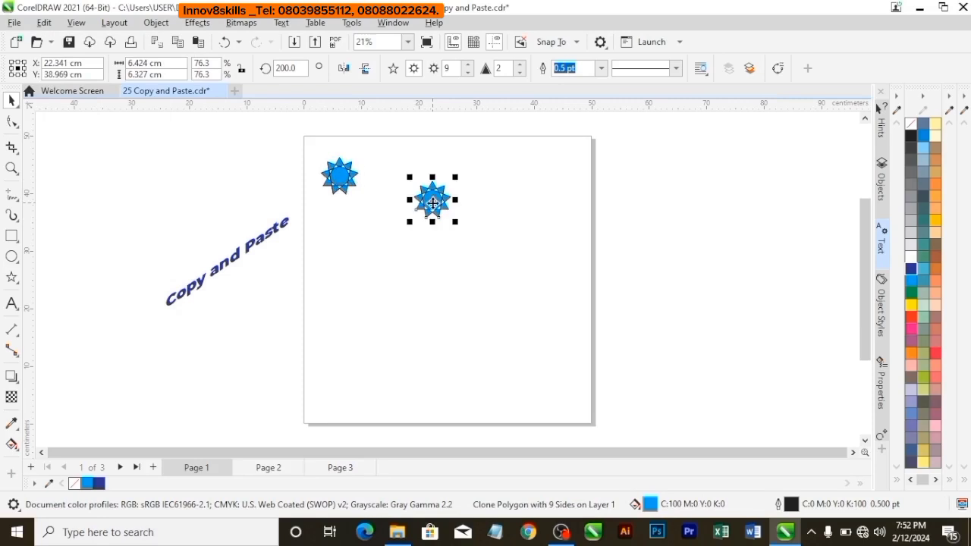
key(ctrl+z)
key(ctrl+z)
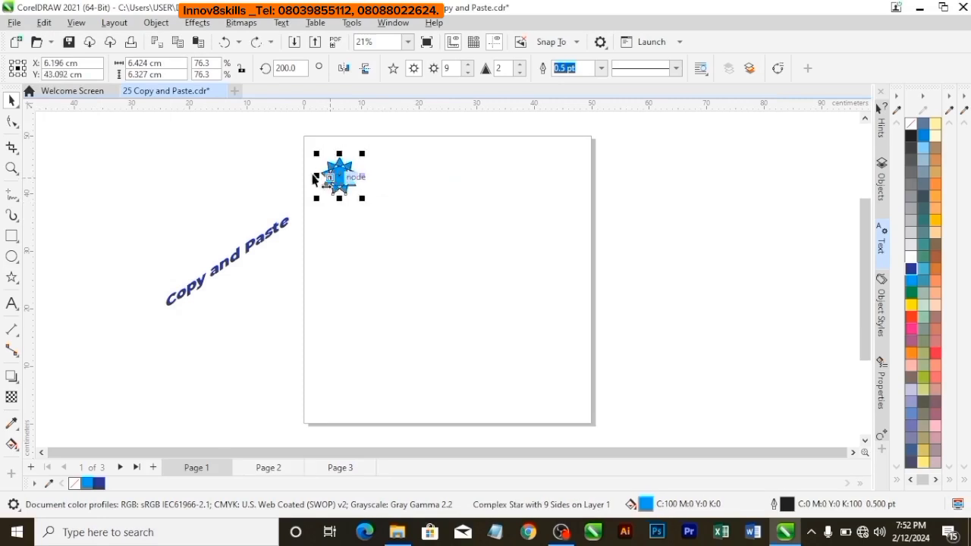
click(308, 175)
click(347, 173)
click(74, 23)
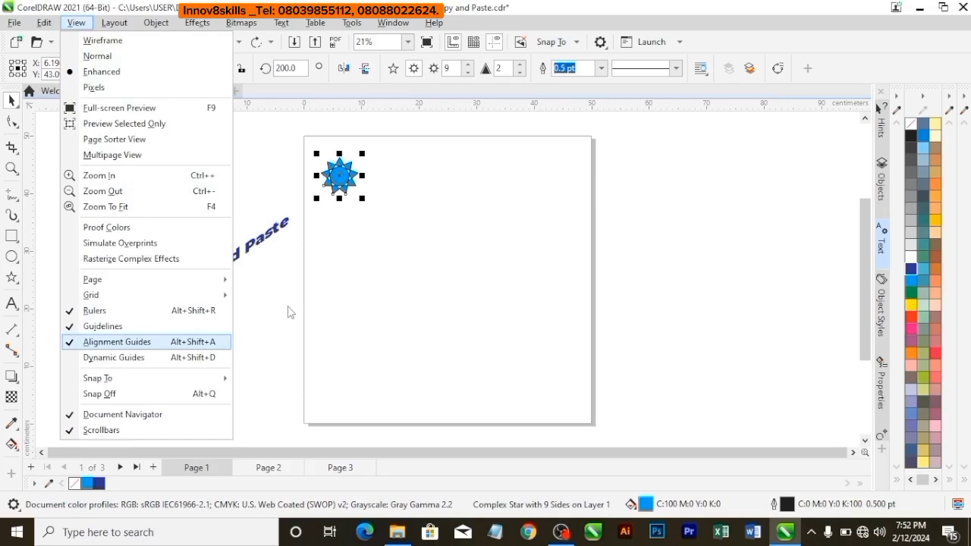
click(438, 280)
Place two copies of the blue star level to its right, with equal gaps of about 1.46 cm between the stars.
scroll(407, 253, up, 1)
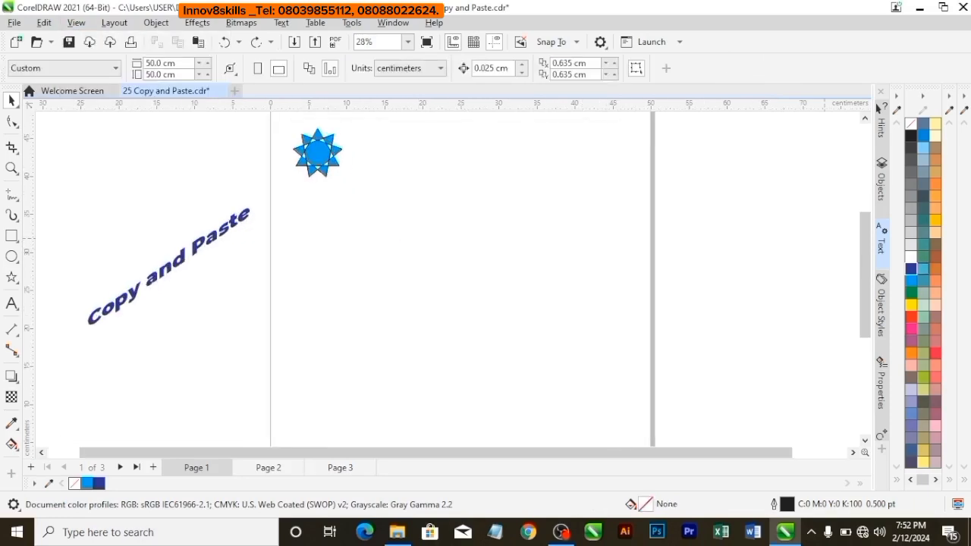
click(326, 158)
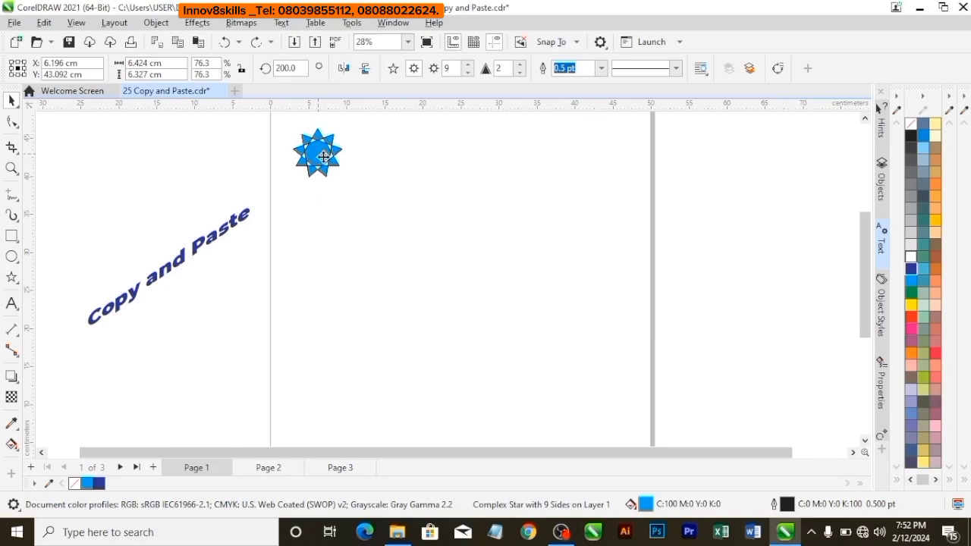
drag(324, 157, 379, 165)
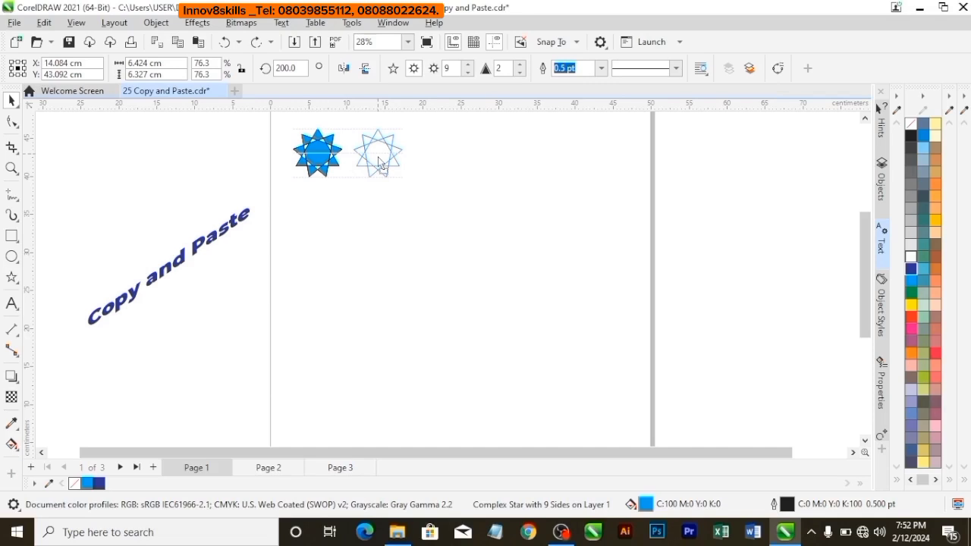
drag(379, 165, 377, 157)
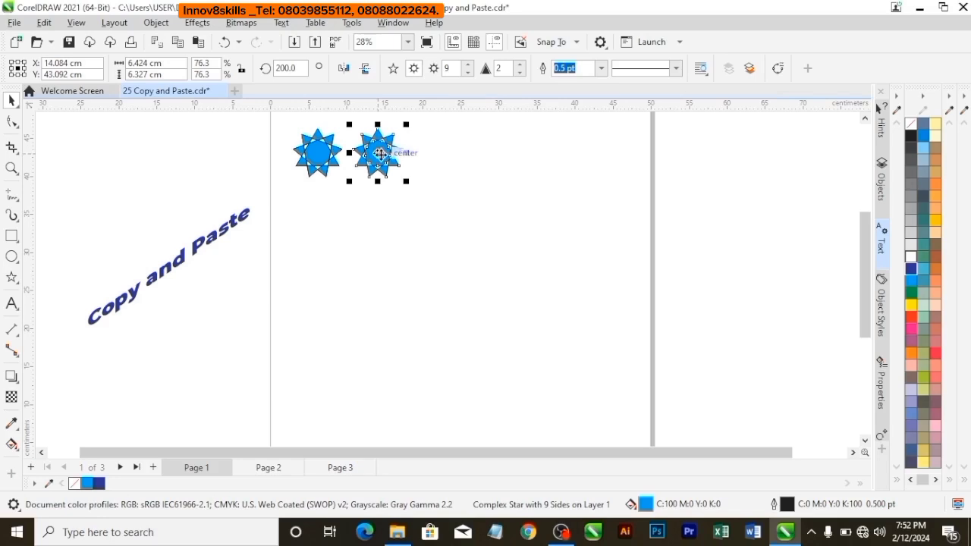
drag(379, 154, 442, 157)
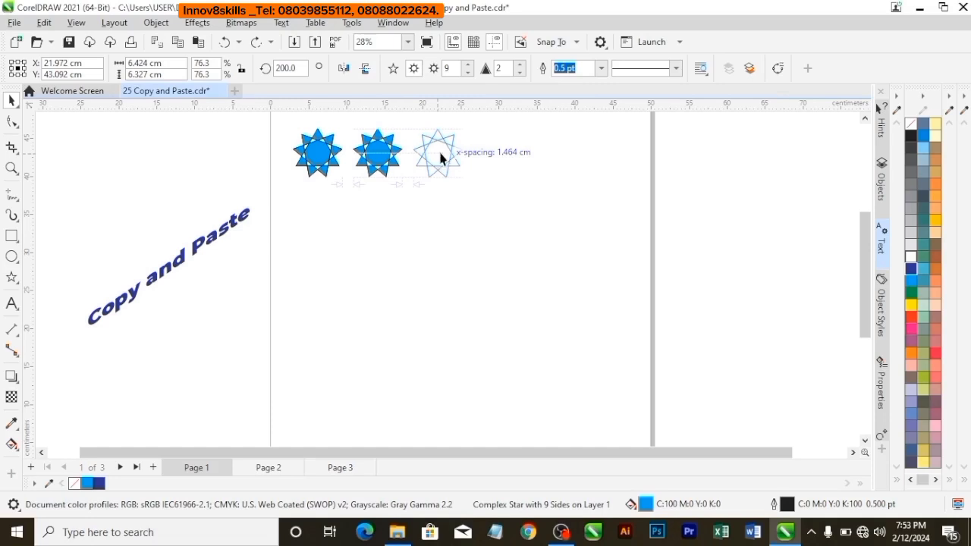
drag(440, 157, 441, 153)
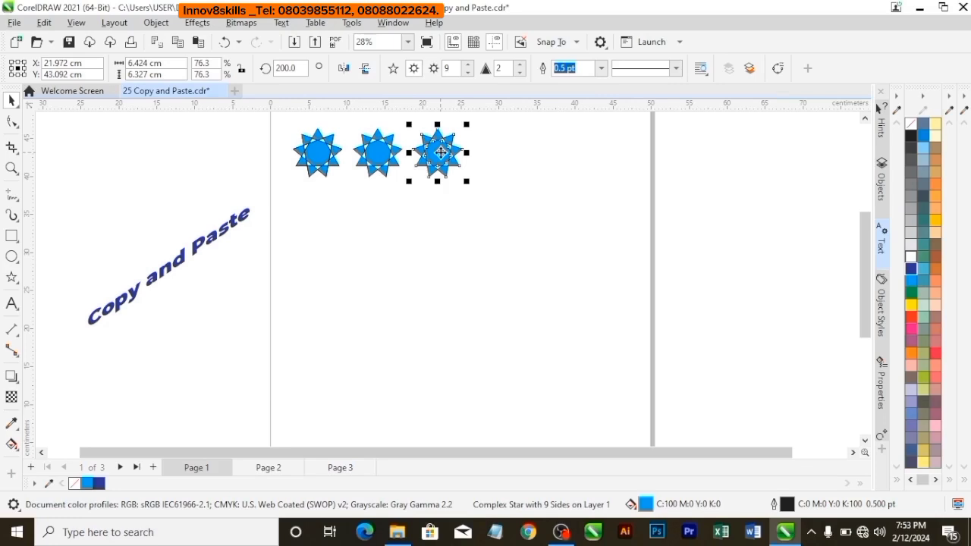
Repeat the duplication of the last star to extend the row to 17 evenly spaced stars running past the page's right edge.
key(ctrl+d)
key(ctrl+d)
key(ctrl+d)
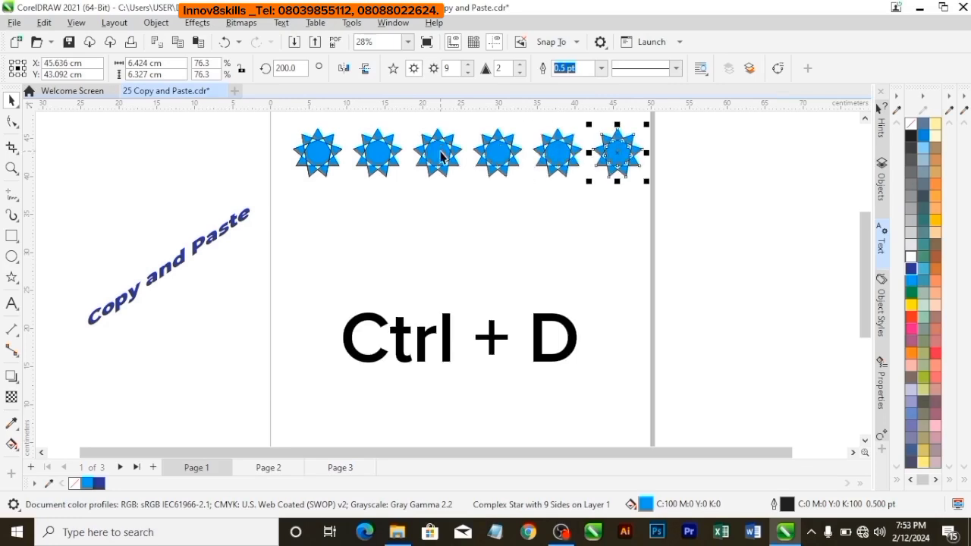
key(ctrl+d)
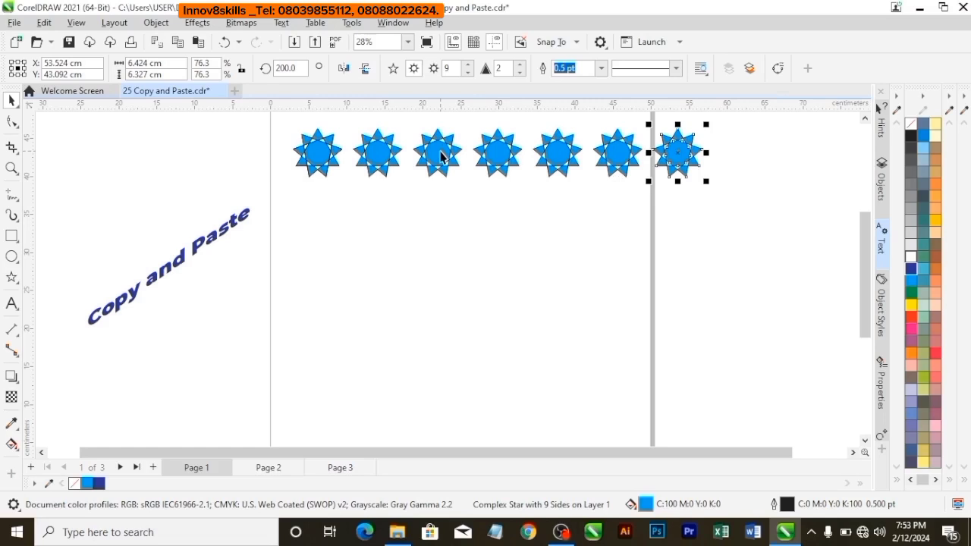
key(ctrl+d)
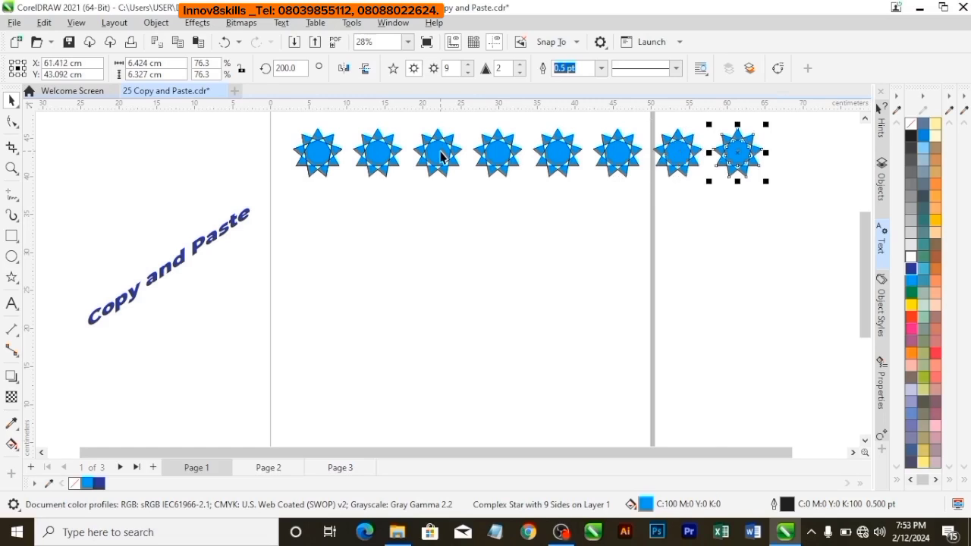
key(ctrl+d)
key(ctrl+d)
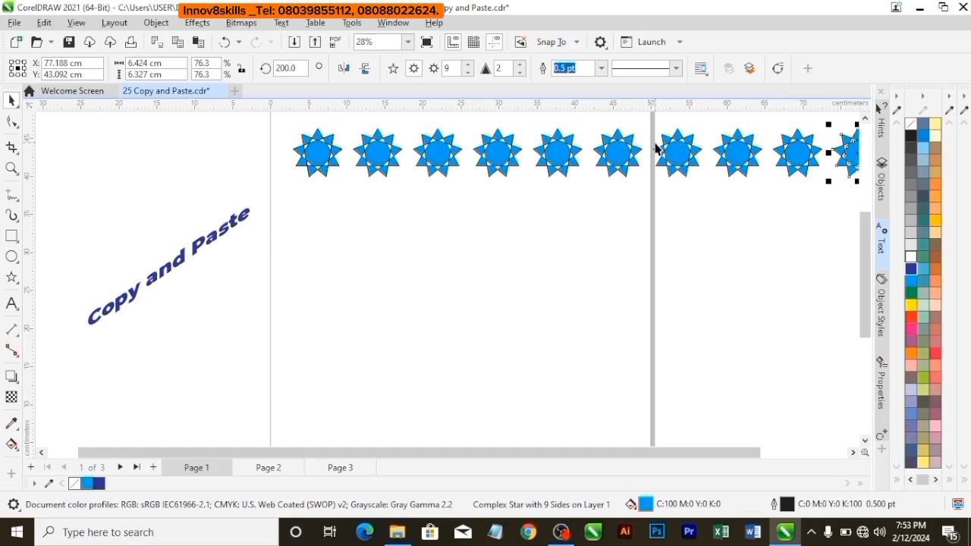
key(ctrl+d)
key(ctrl+d)
key(ctrl+d)
key(ctrl+d)
key(ctrl+d)
key(ctrl+d)
key(ctrl+d)
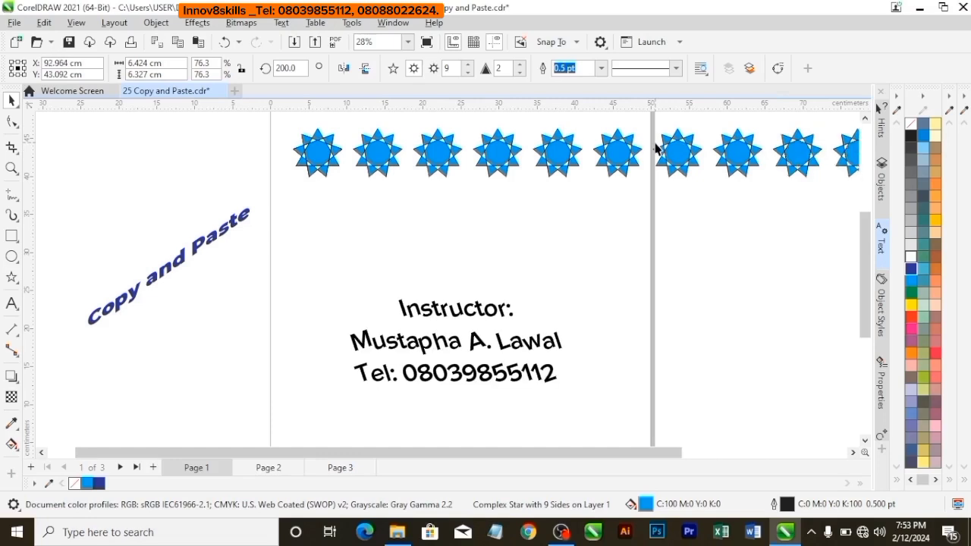
Delete the six stars at the far right end of the row.
click(408, 42)
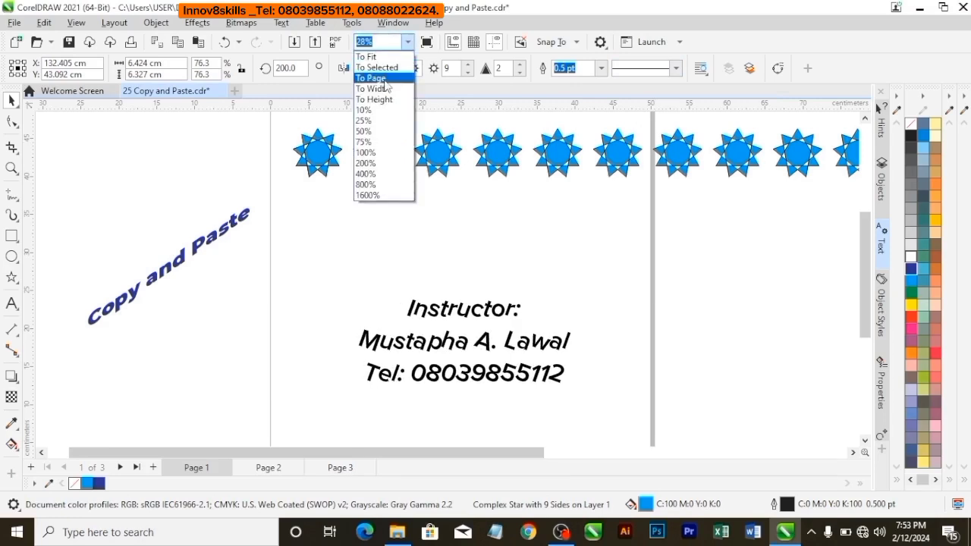
click(384, 79)
scroll(420, 146, down, 2)
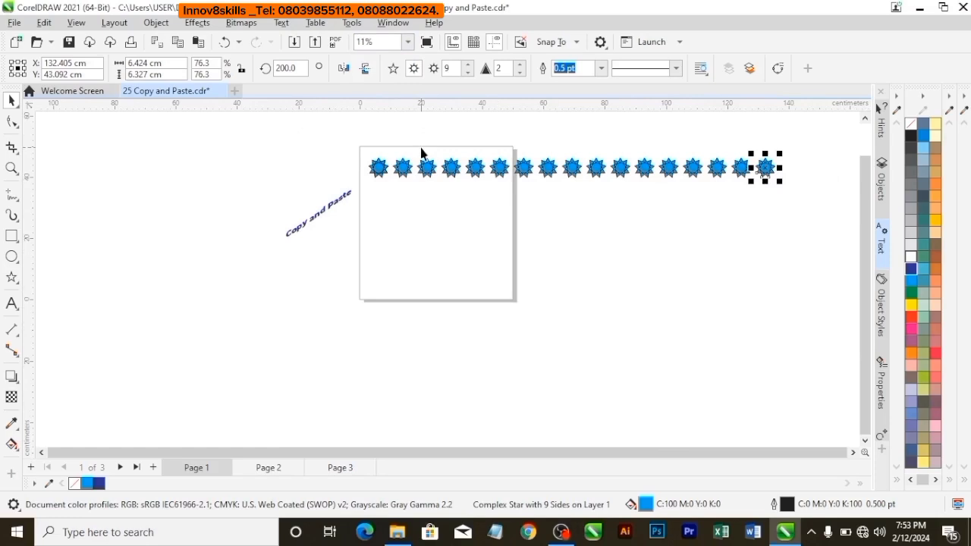
click(681, 247)
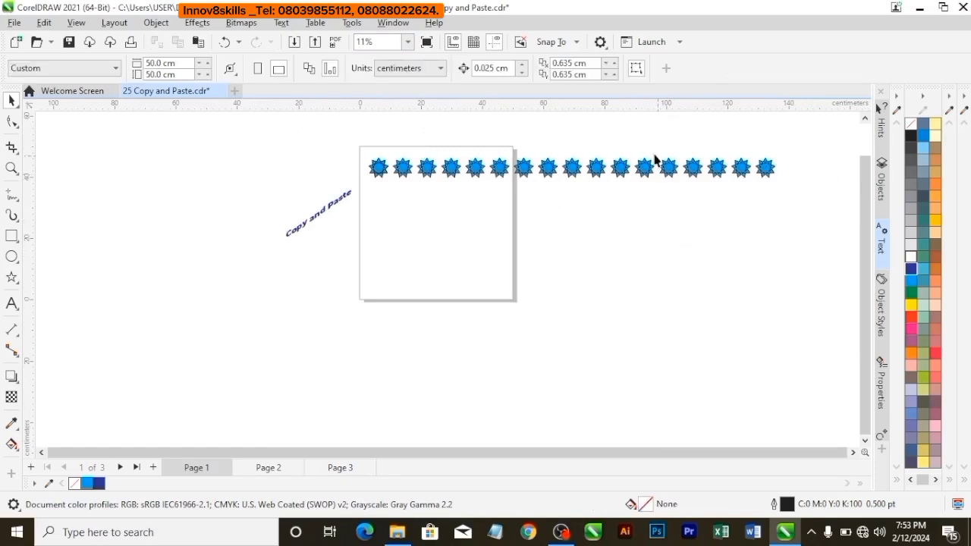
drag(793, 219, 841, 212)
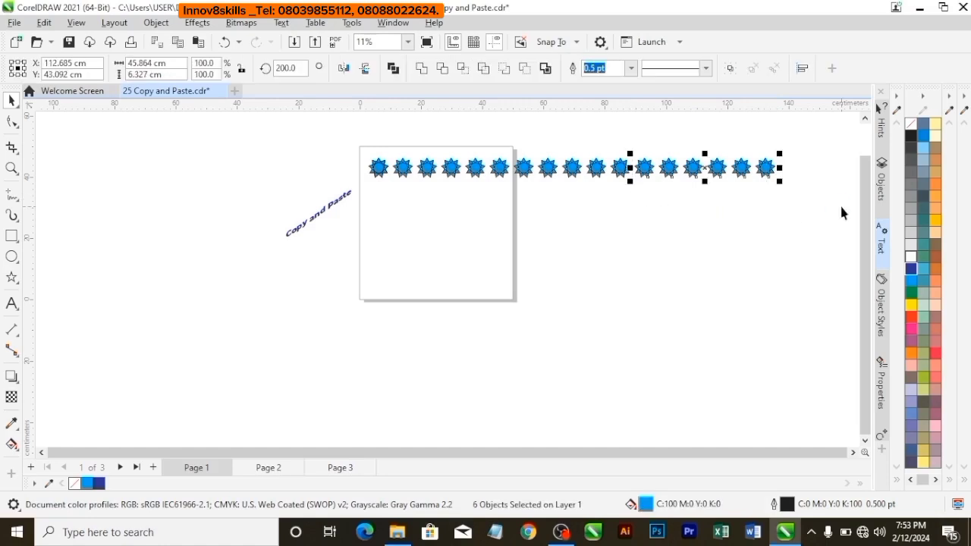
key(Delete)
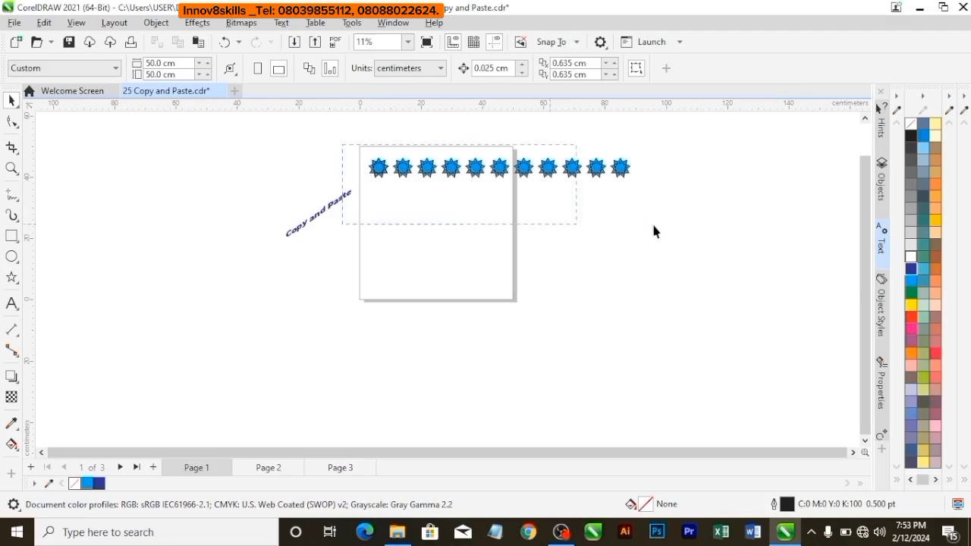
Copy the whole remaining row of stars straight down twice, with equal vertical gaps of about 0.96 cm between rows.
drag(654, 231, 656, 221)
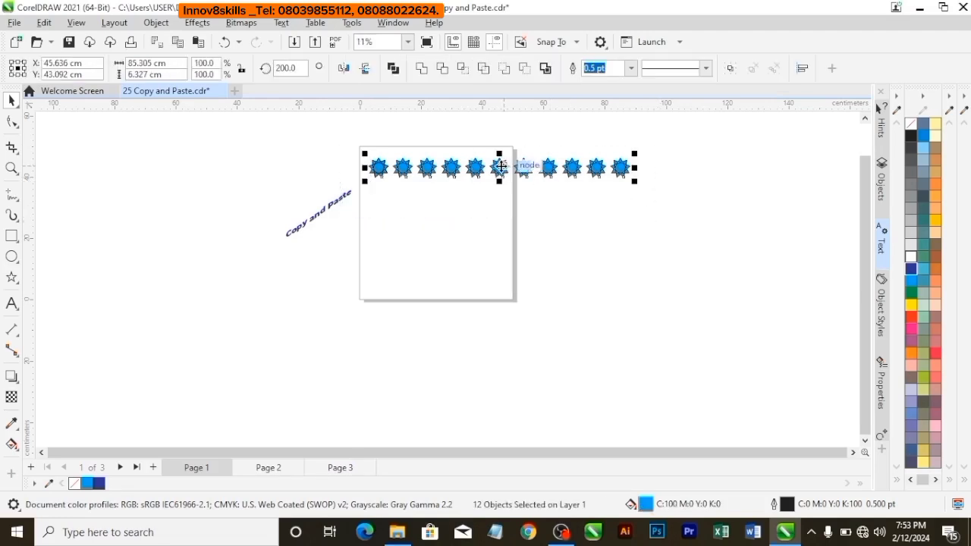
drag(499, 168, 499, 216)
right_click(499, 191)
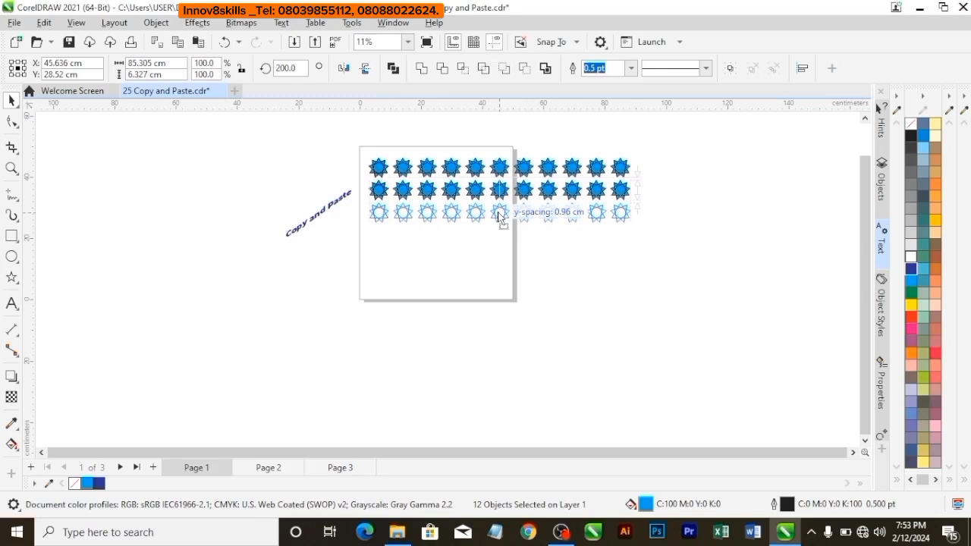
drag(498, 215, 498, 212)
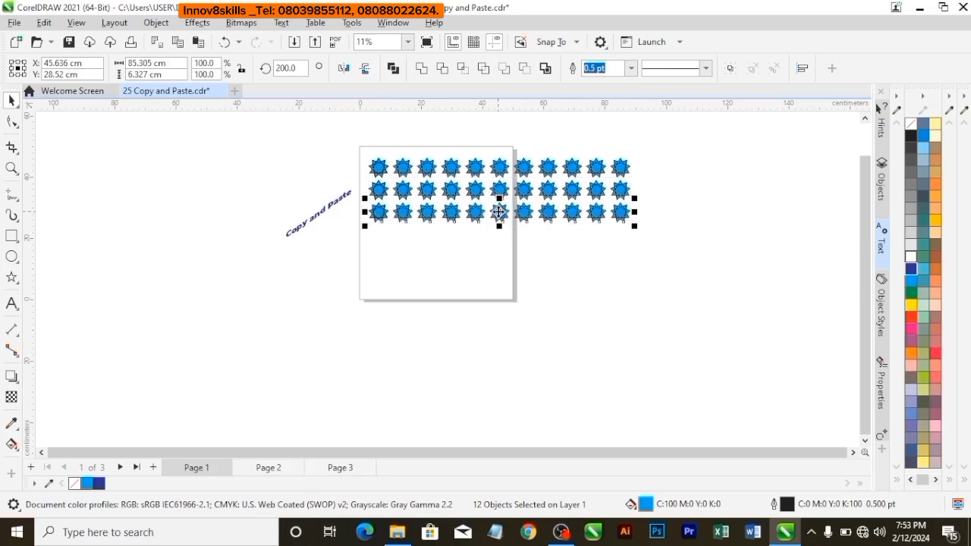
Duplicate the lowest row of stars seven more times downward to build a grid of ten evenly spaced rows.
key(ctrl+d)
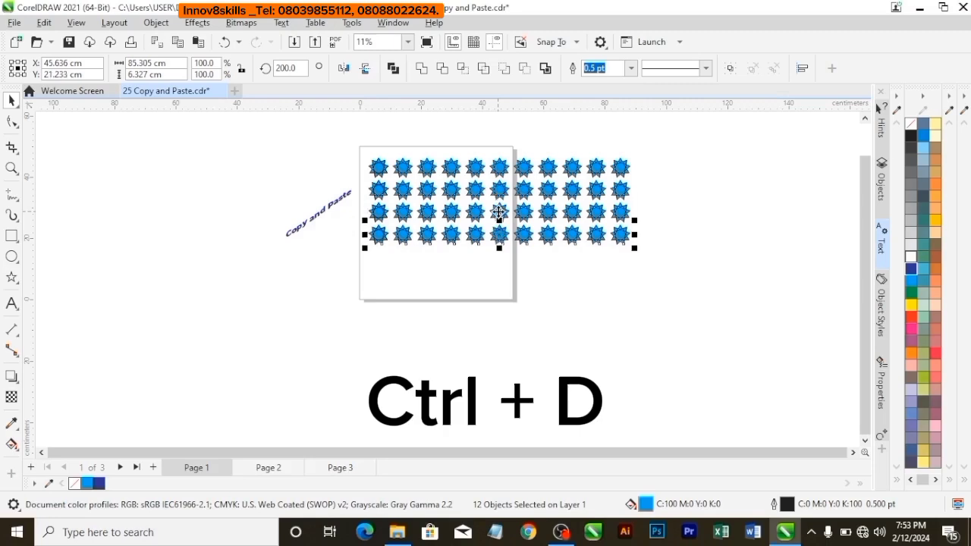
key(ctrl+d)
key(ctrl+d)
key(ctrl+d)
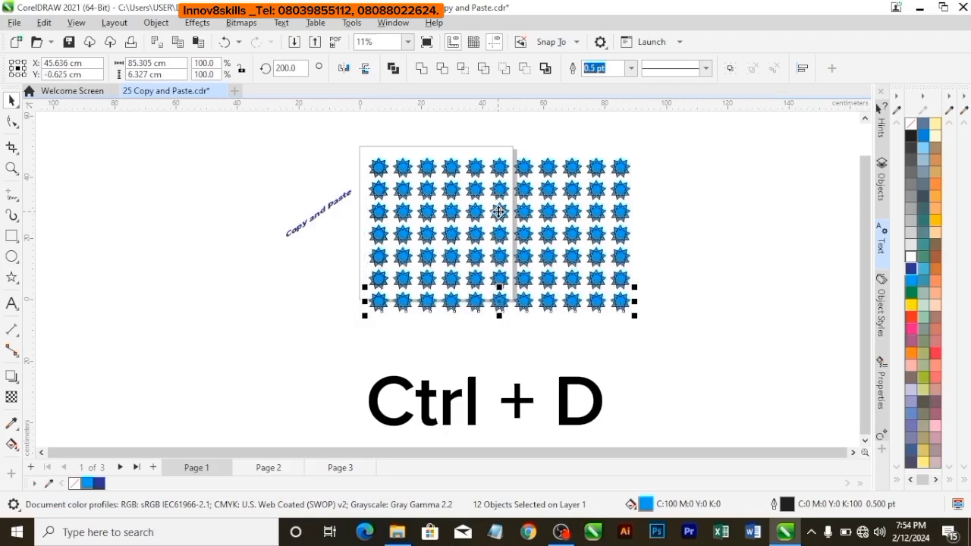
key(ctrl+d)
Duplicate the lowest row of stars once more to extend the grid to eleven rows.
key(ctrl+d)
key(ctrl+d)
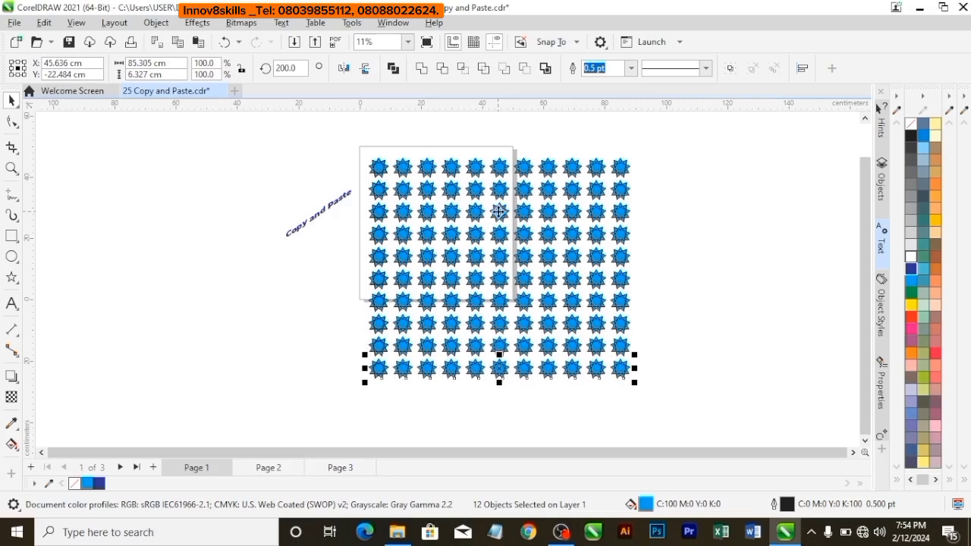
key(ctrl+d)
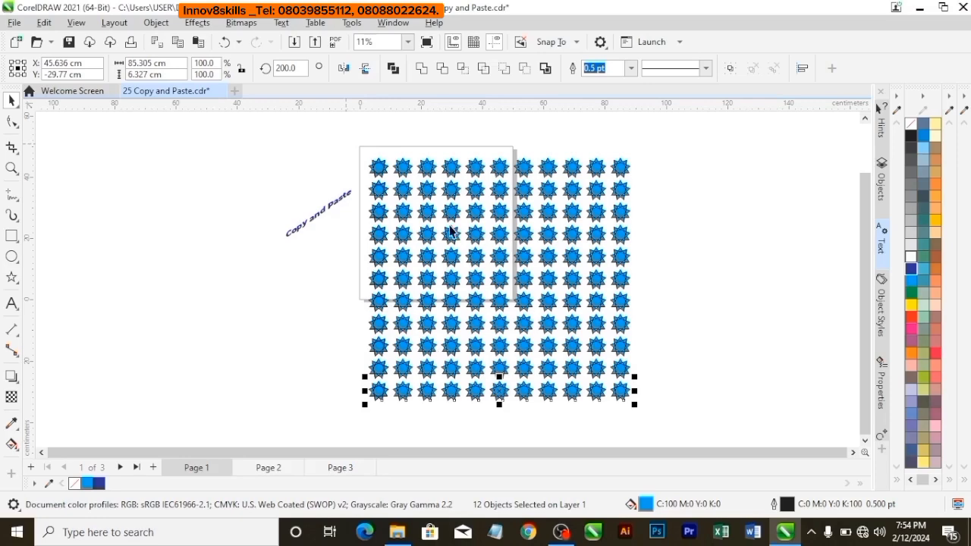
click(334, 134)
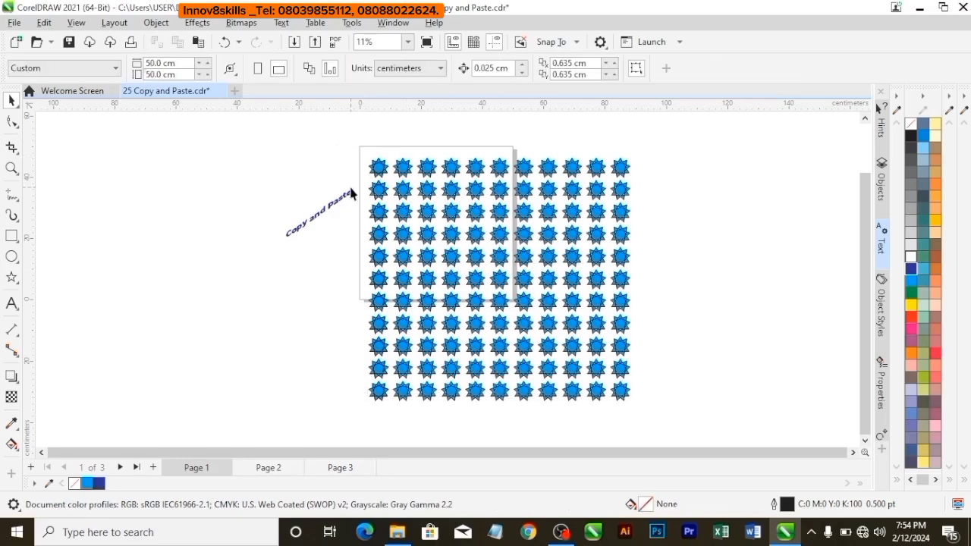
Delete every star in the grid except the one in the page's upper-left corner.
drag(387, 214, 621, 296)
drag(650, 403, 660, 431)
key(Delete)
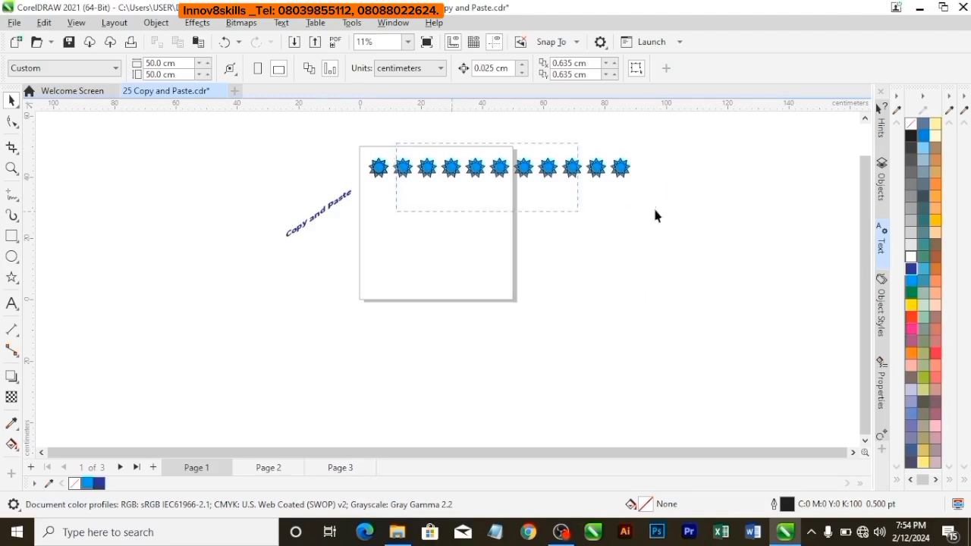
drag(655, 216, 665, 203)
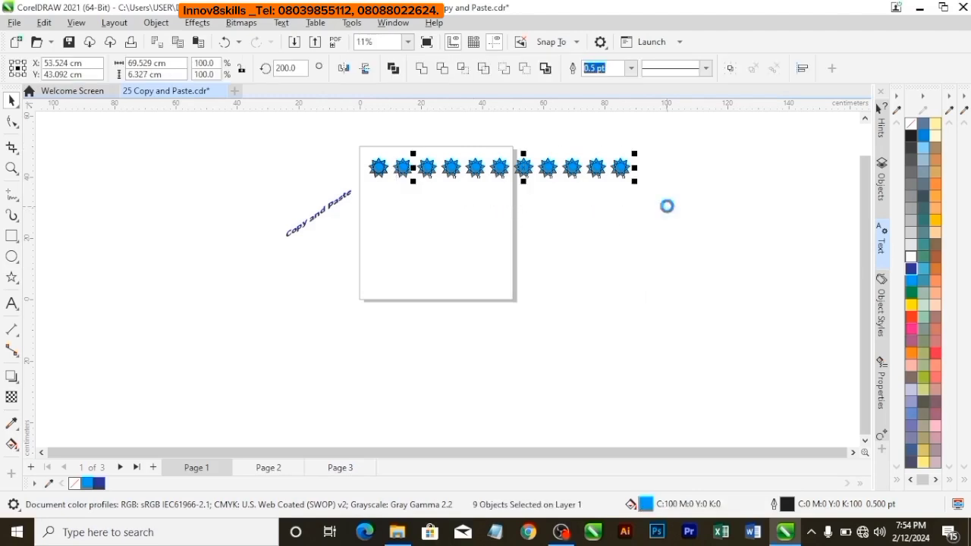
key(Delete)
click(406, 162)
key(Delete)
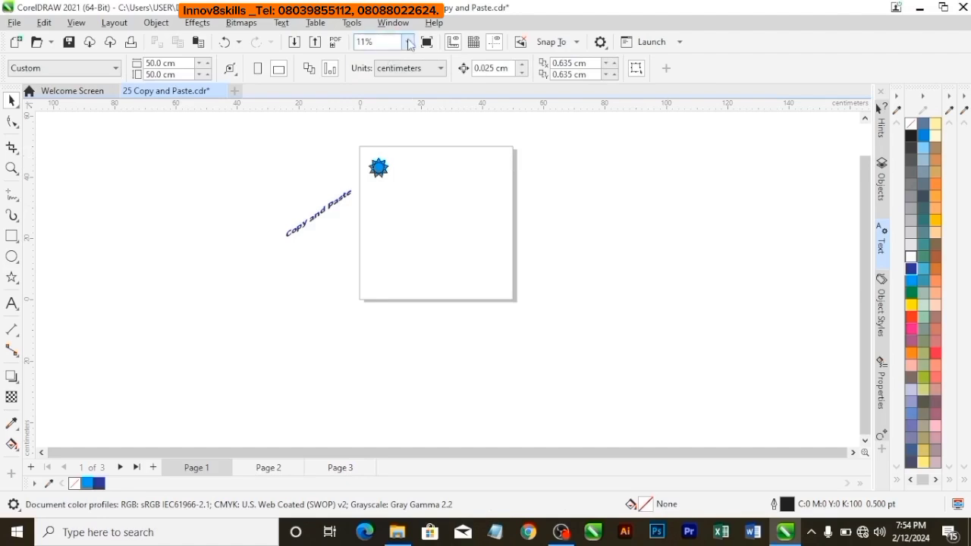
Create five copies of the remaining star to its right with Transform Position, using a horizontal distance of 10.424 cm.
click(408, 42)
click(399, 64)
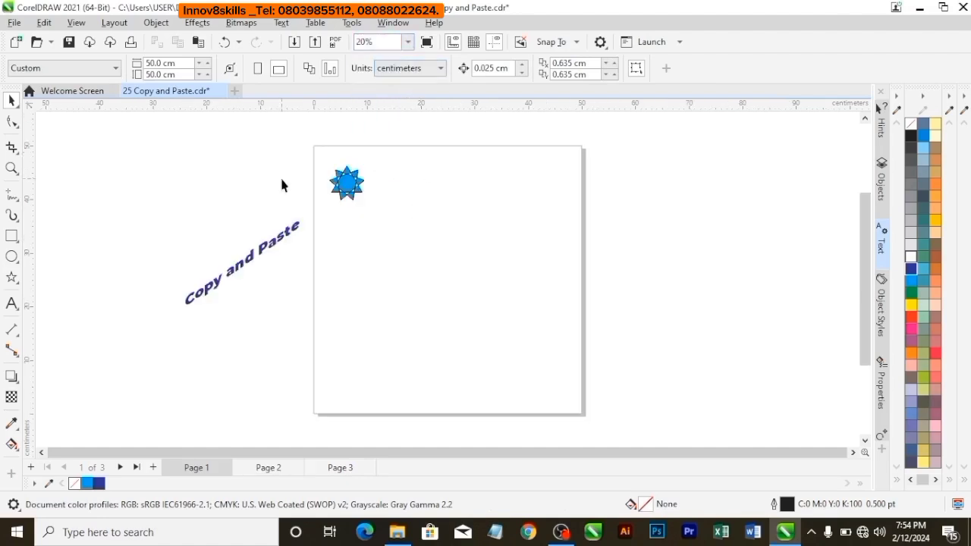
click(349, 189)
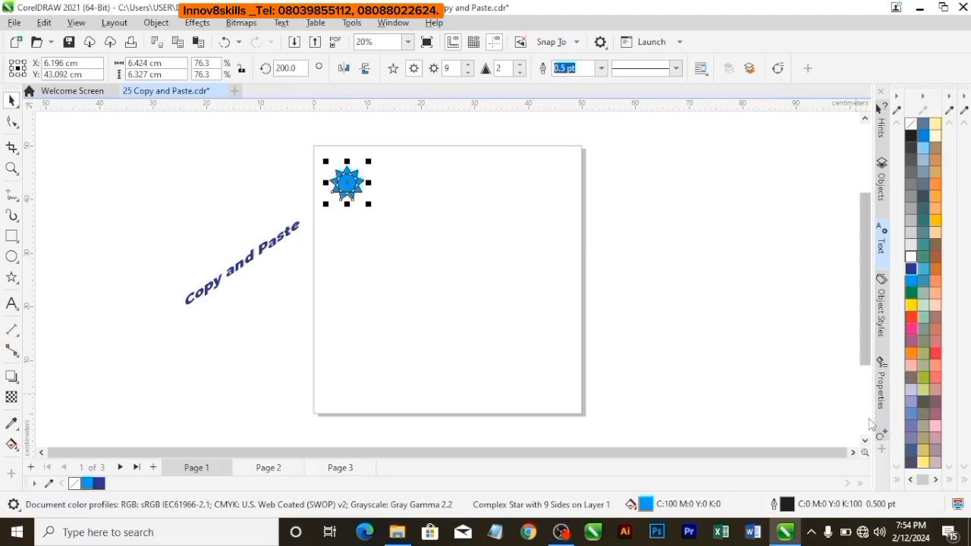
click(880, 435)
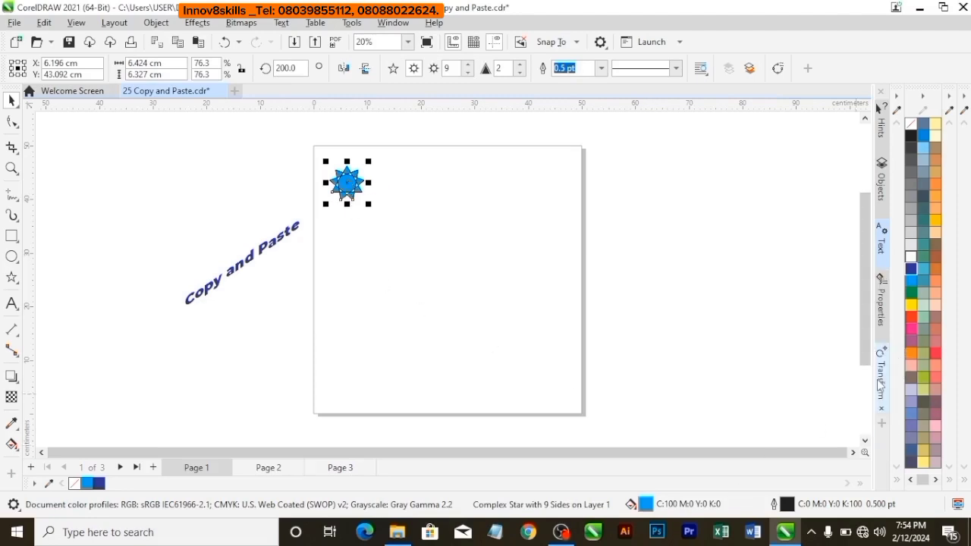
click(881, 424)
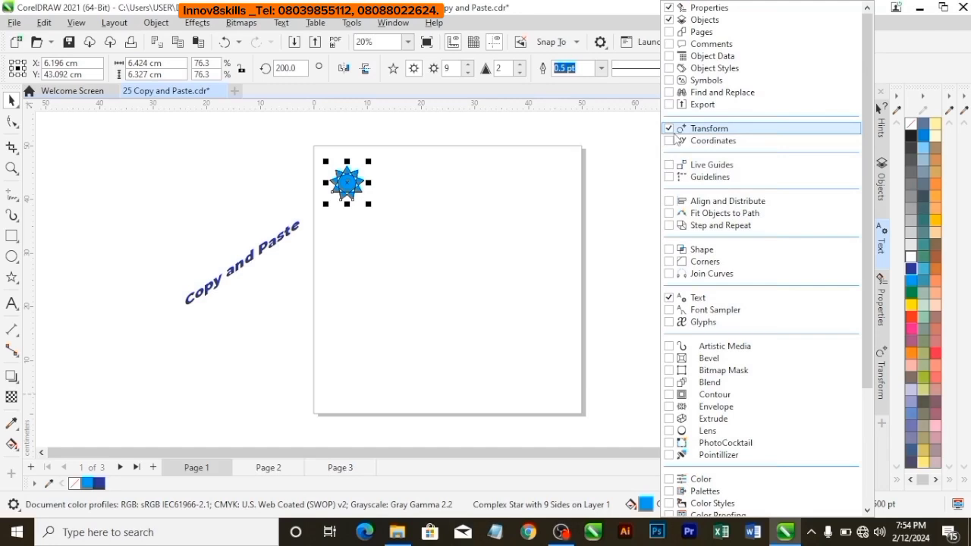
click(884, 384)
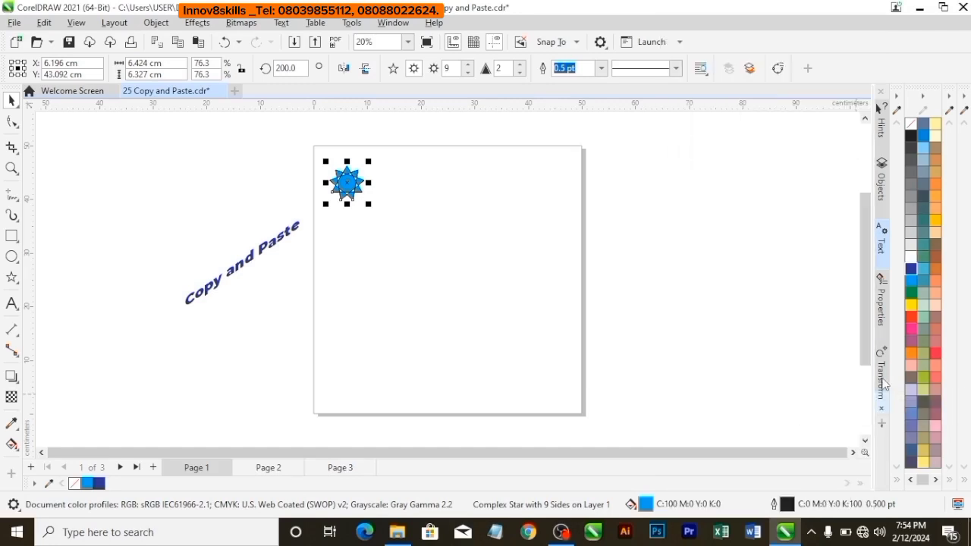
click(883, 384)
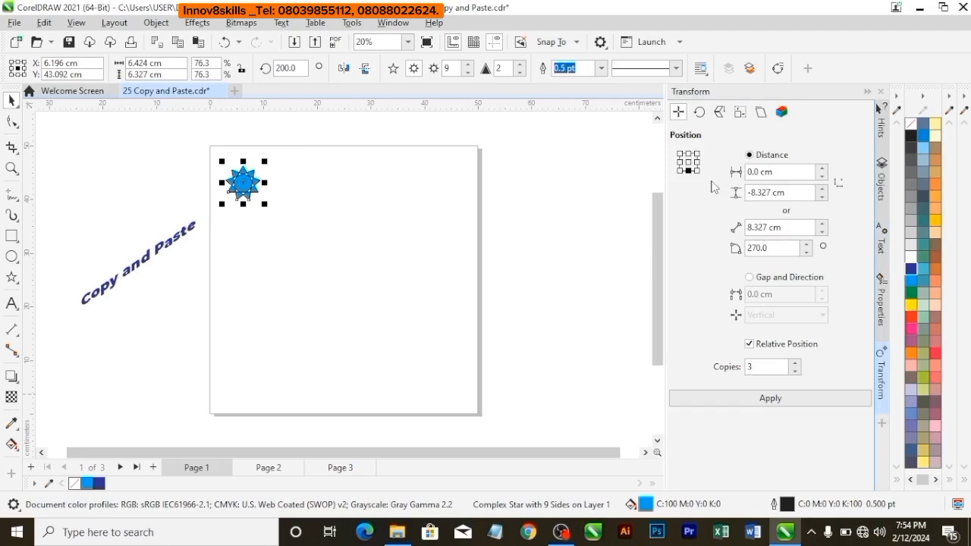
click(698, 161)
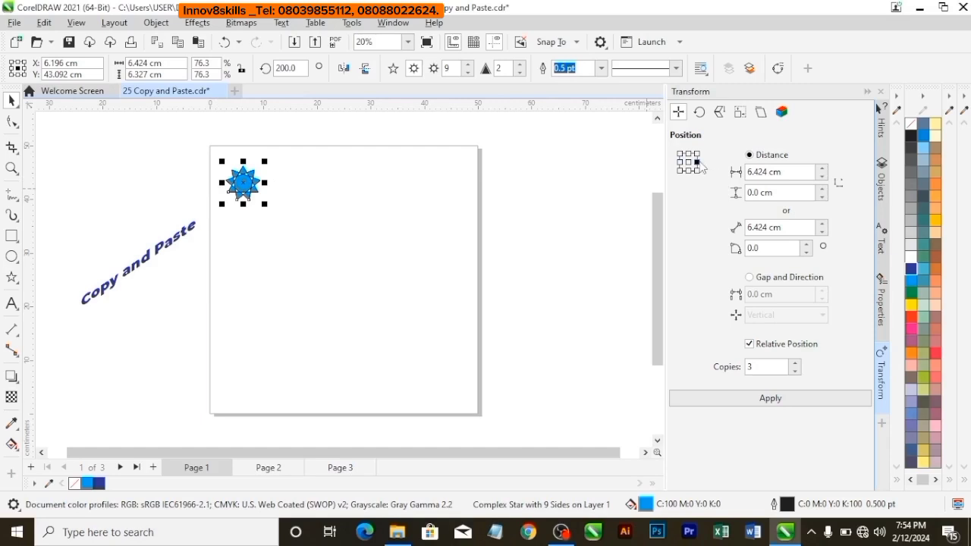
click(822, 168)
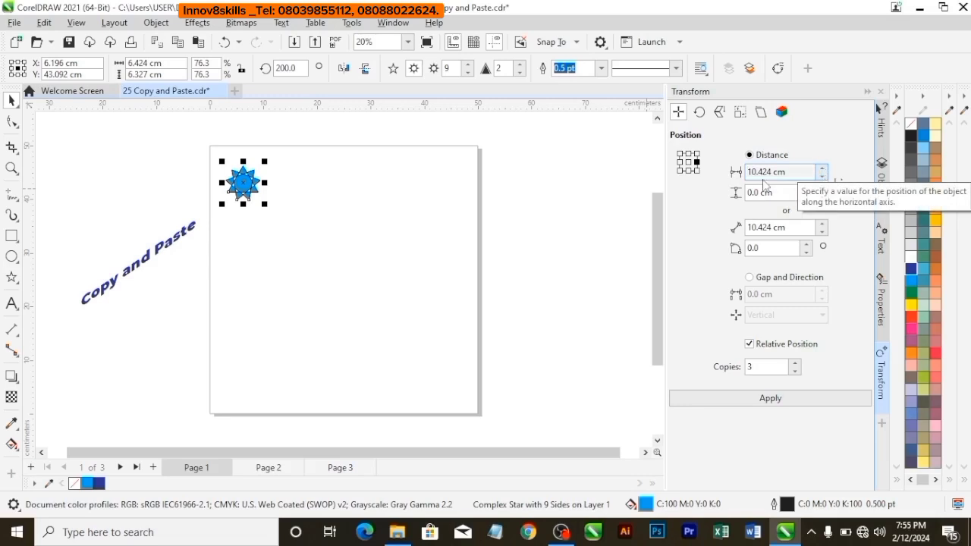
click(797, 372)
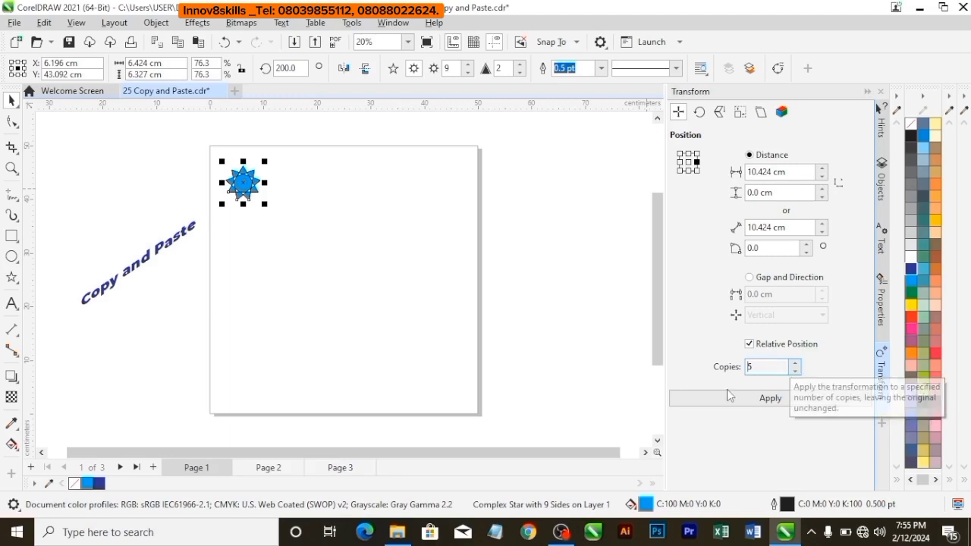
click(770, 399)
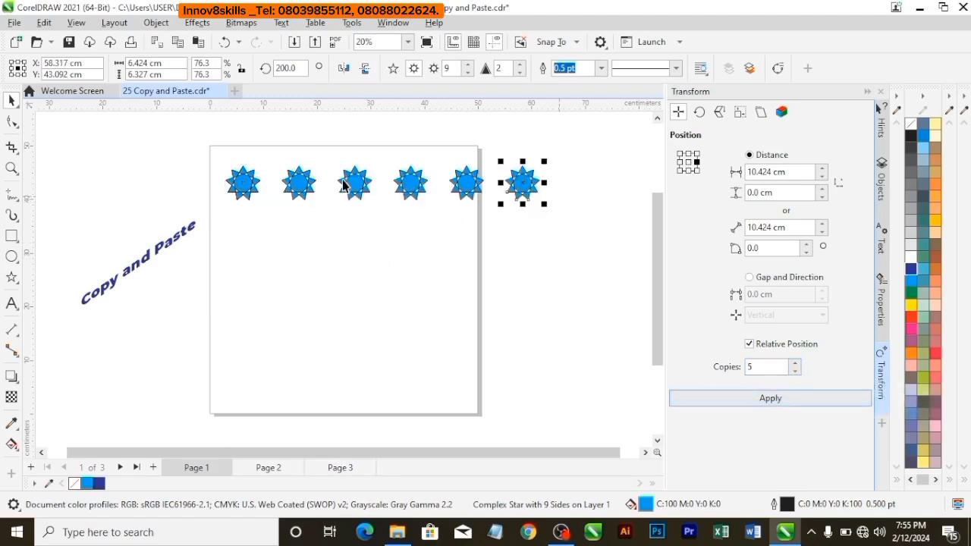
click(355, 241)
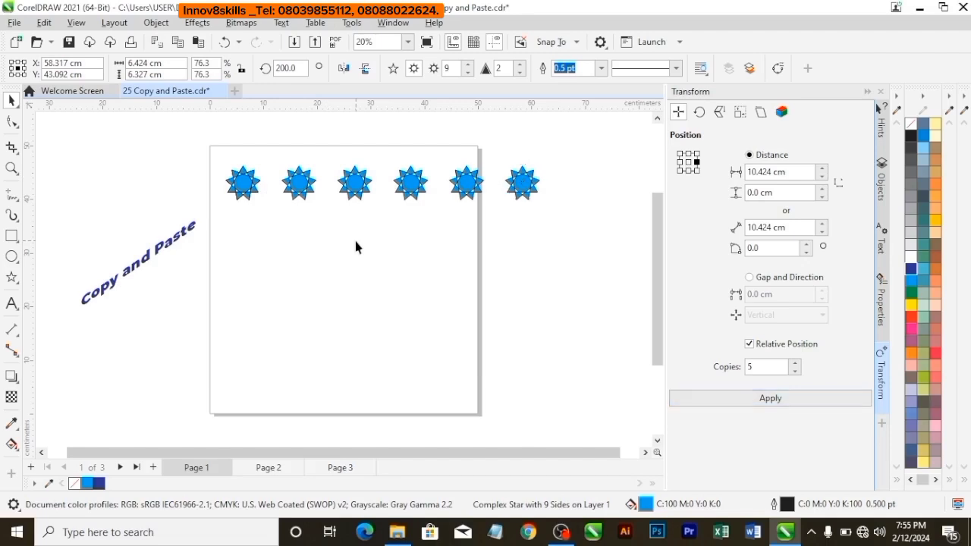
Copy the whole row of stars straight down eight times with Transform Position, using a vertical distance of -10.327 cm.
drag(205, 150, 562, 223)
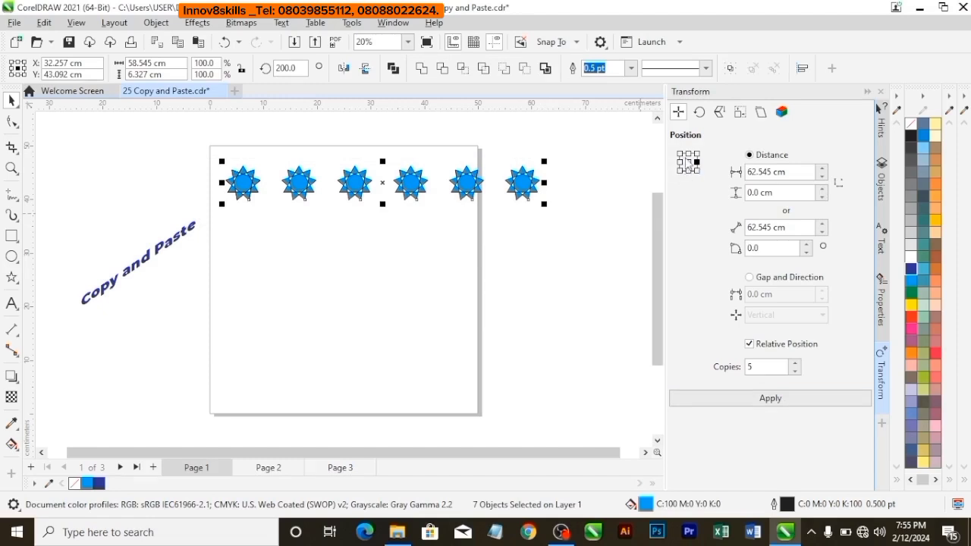
click(688, 172)
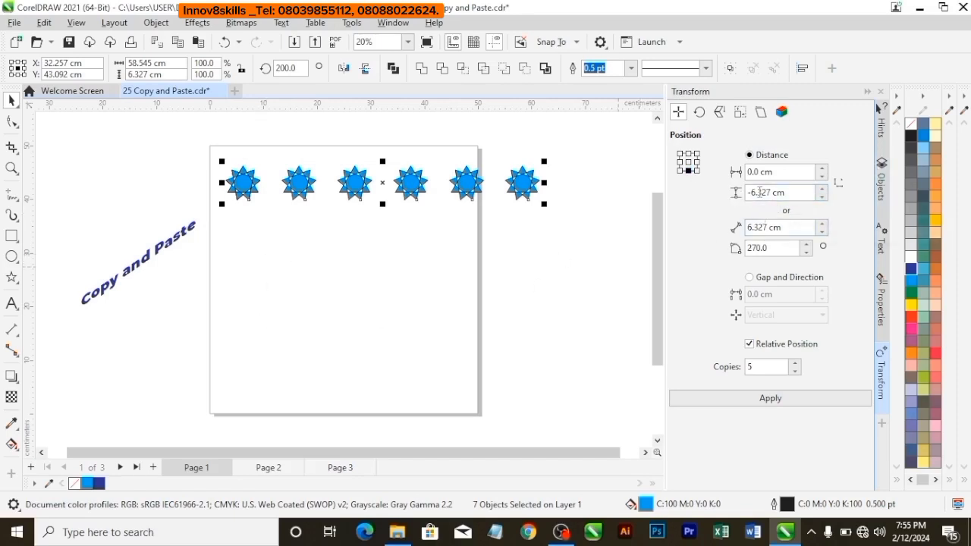
click(822, 197)
click(823, 196)
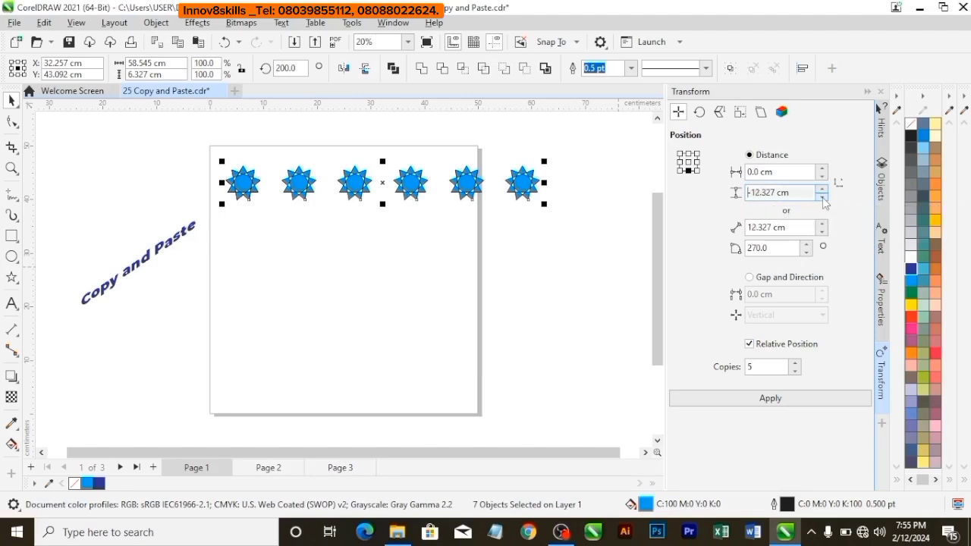
click(821, 188)
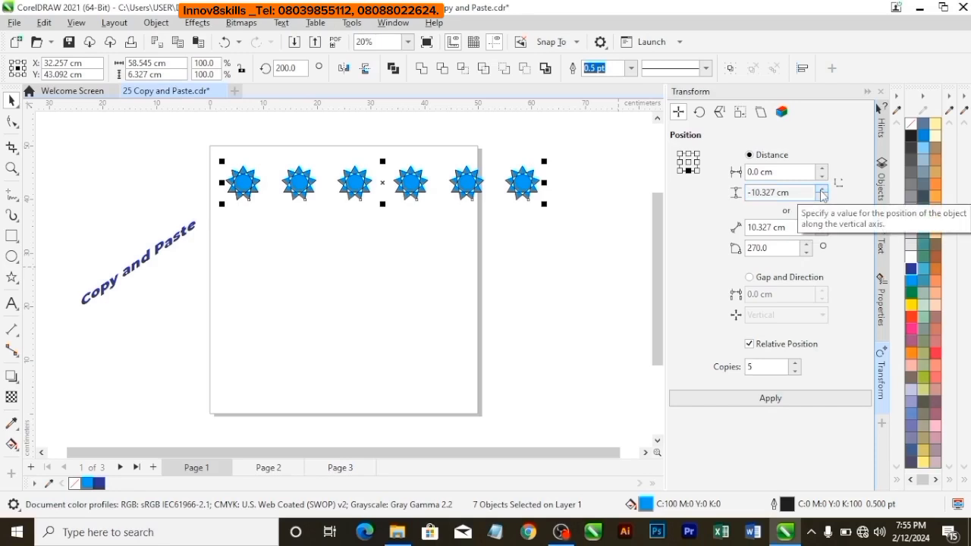
click(796, 364)
click(795, 363)
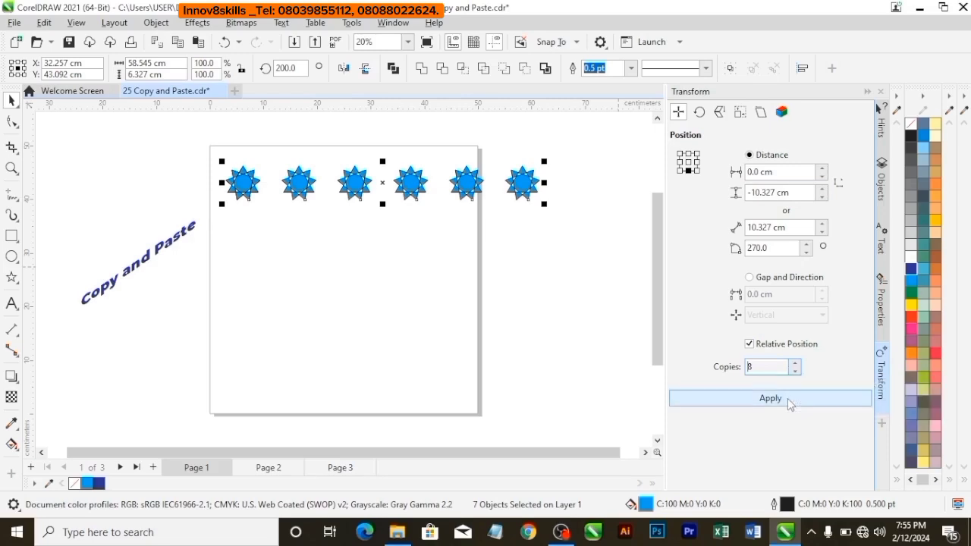
click(791, 400)
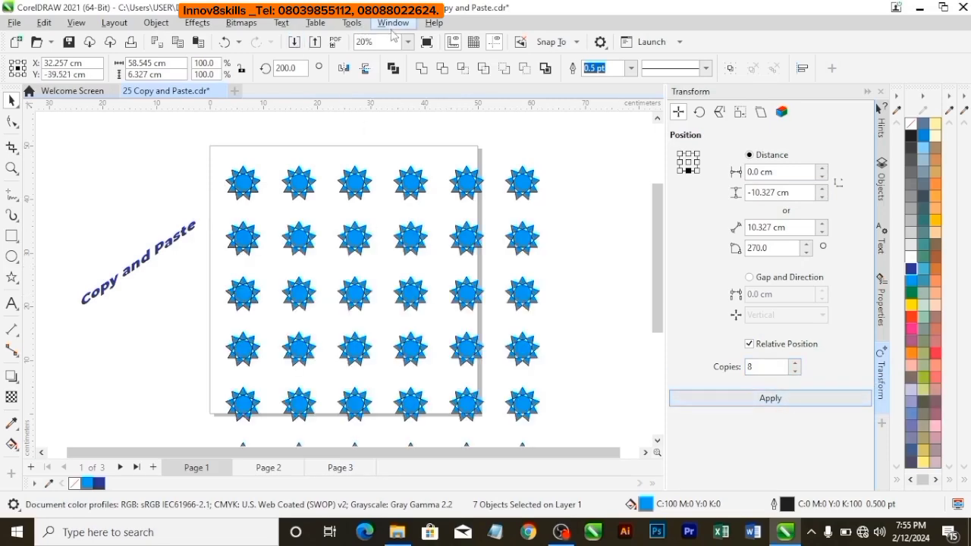
scroll(397, 217, down, 1)
scroll(396, 217, down, 2)
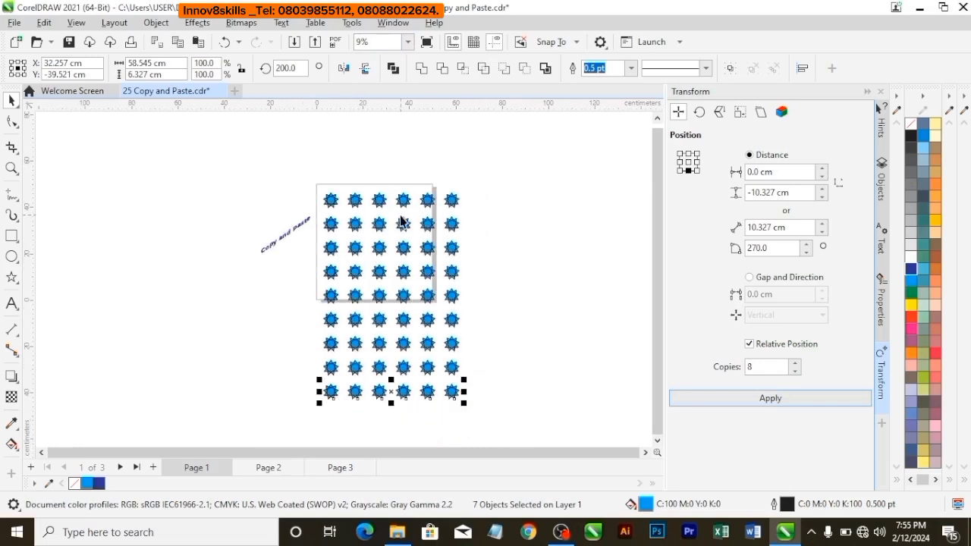
scroll(543, 236, up, 1)
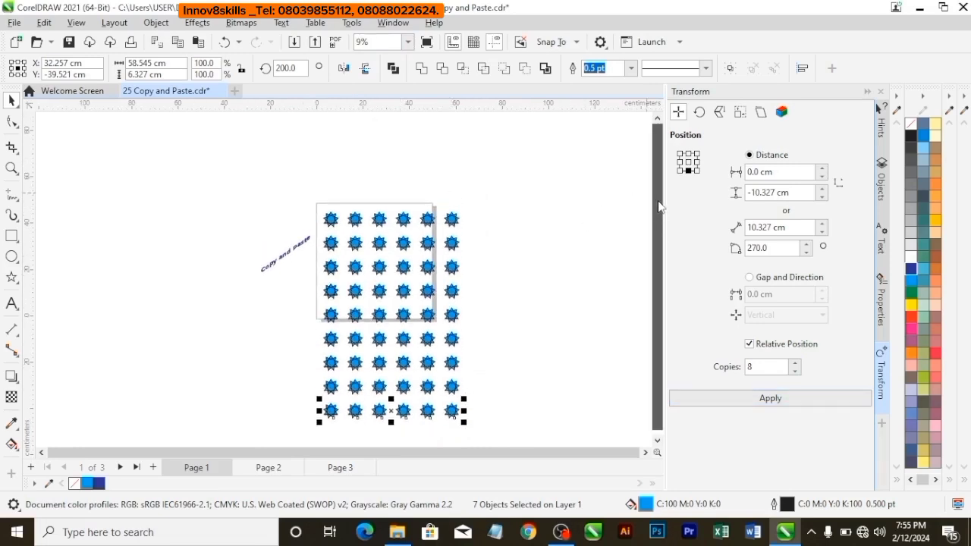
Delete the five lowest rows of stars, keeping the four rows within the page's height.
click(534, 247)
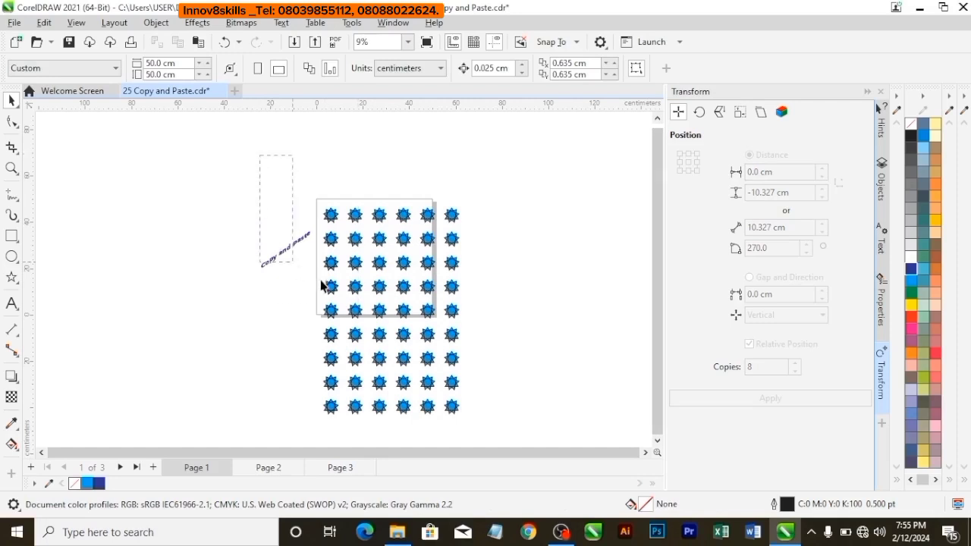
drag(322, 285, 507, 428)
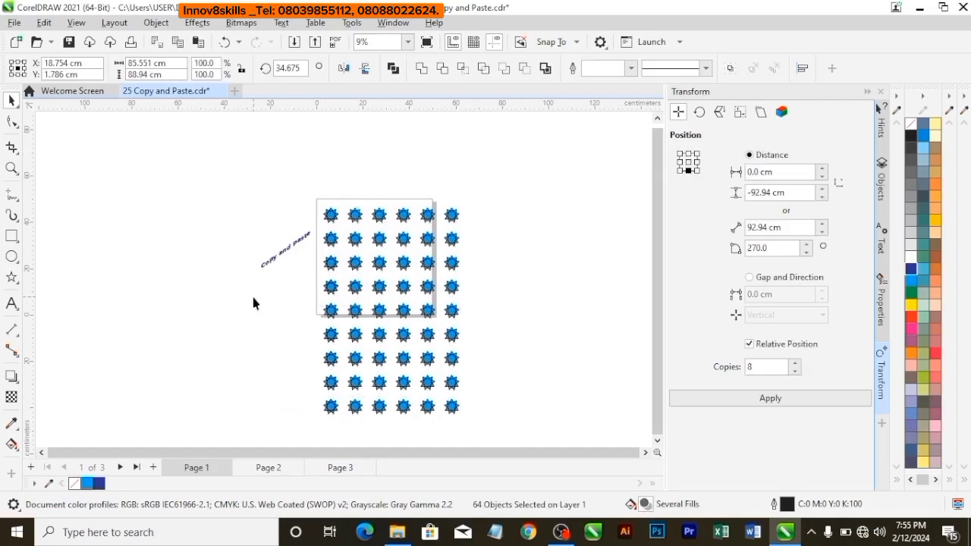
drag(253, 303, 511, 449)
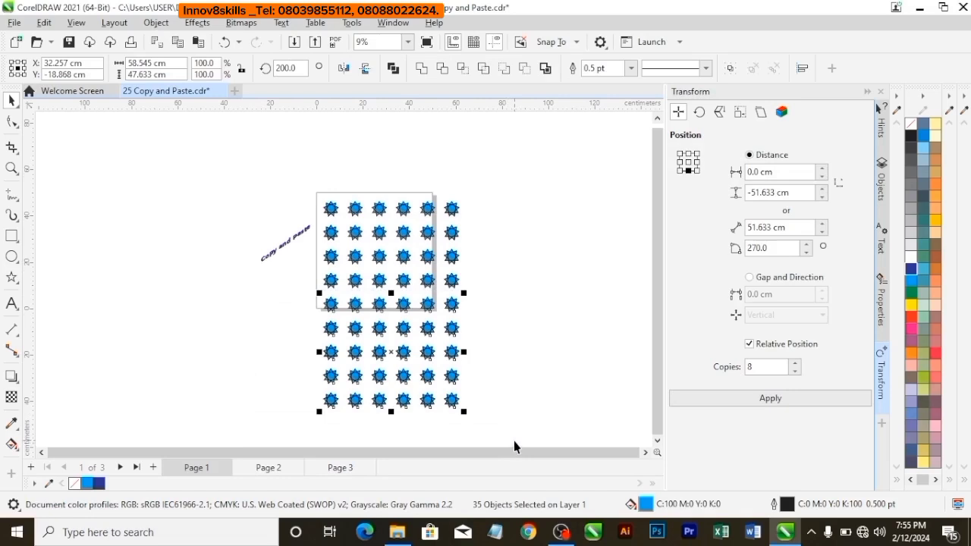
key(Delete)
key(shift+F4)
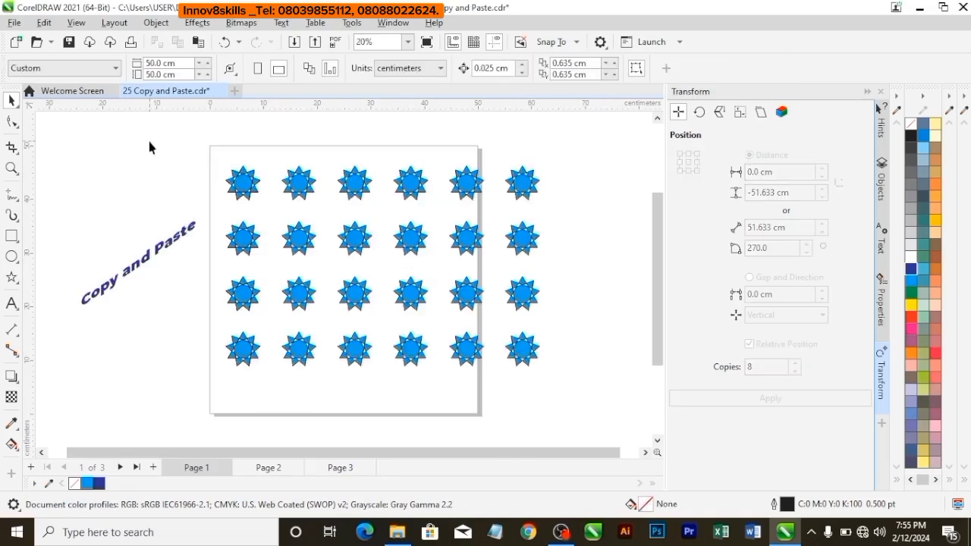